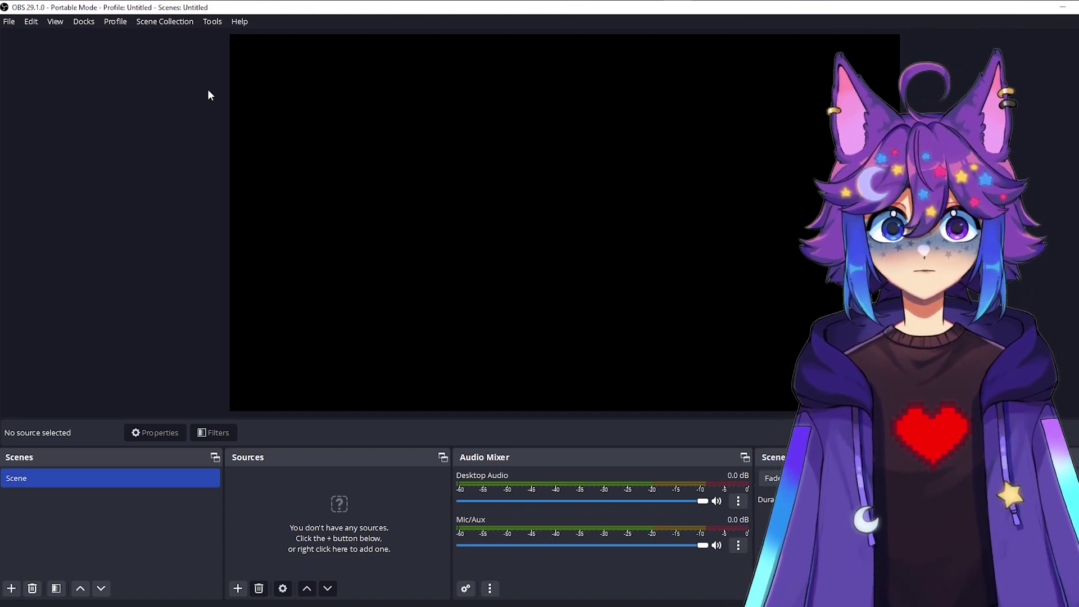
Create a new profile named 'Shorts Recording'.
{"action": "left_click", "coordinate": [120, 21]}
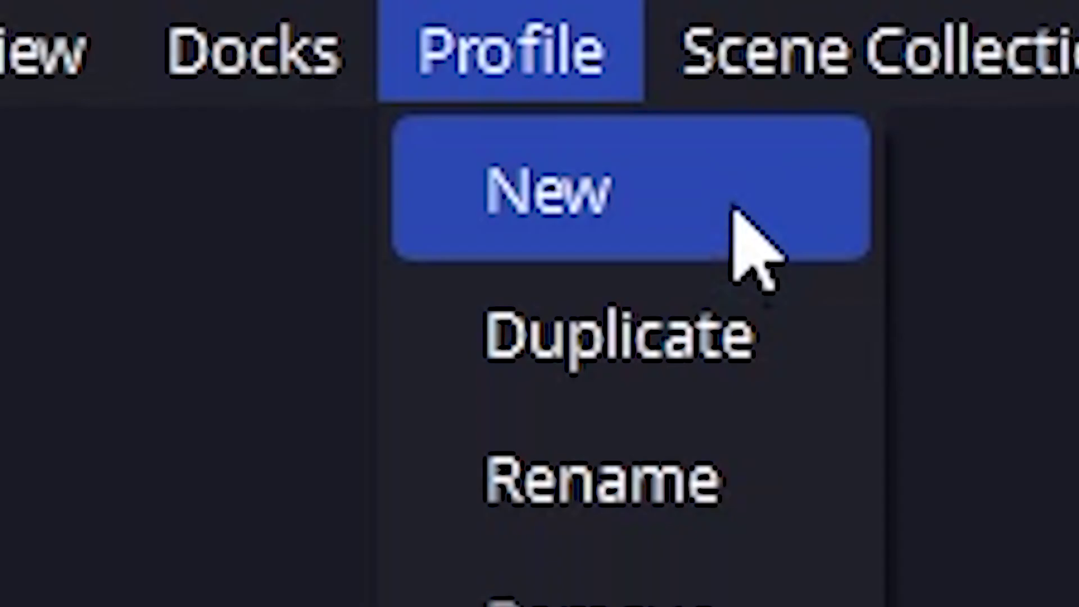
{"action": "left_click", "coordinate": [506, 99]}
{"action": "type", "text": "Sho"}
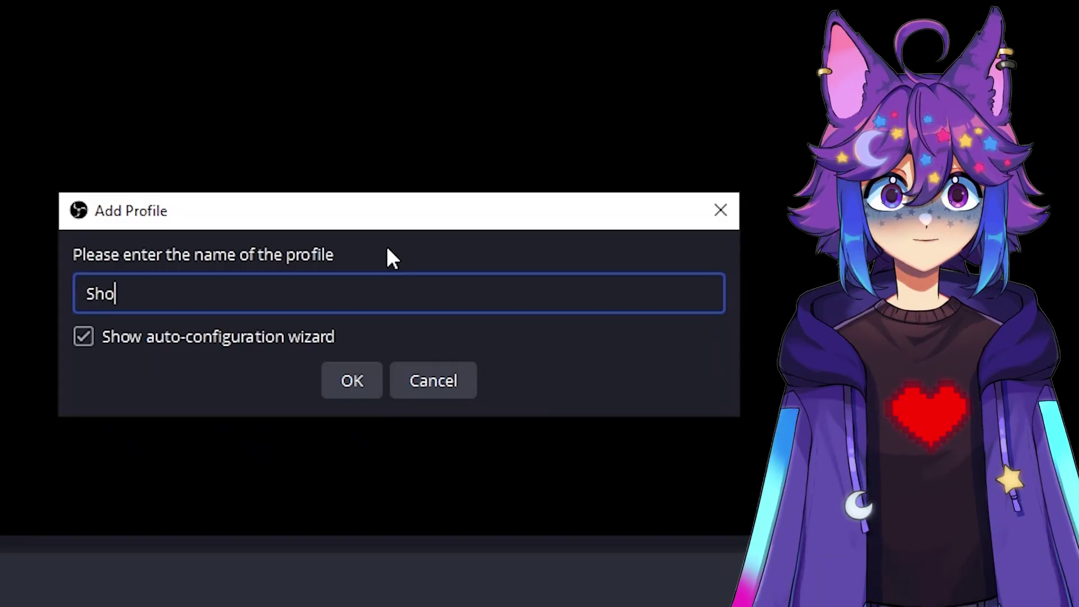
{"action": "type", "text": "rts Recording"}
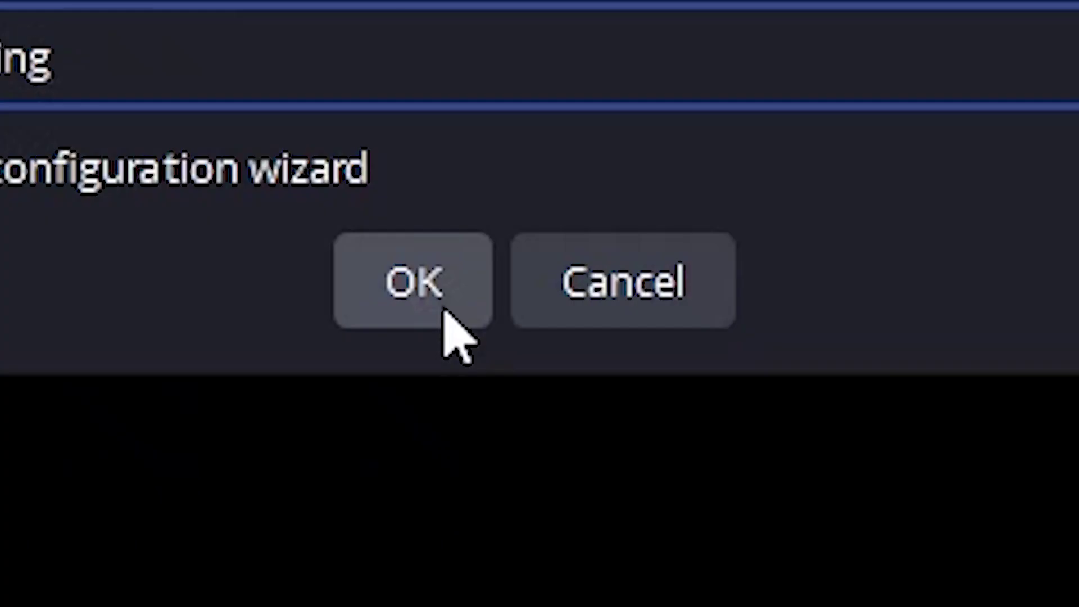
{"action": "left_click", "coordinate": [362, 389]}
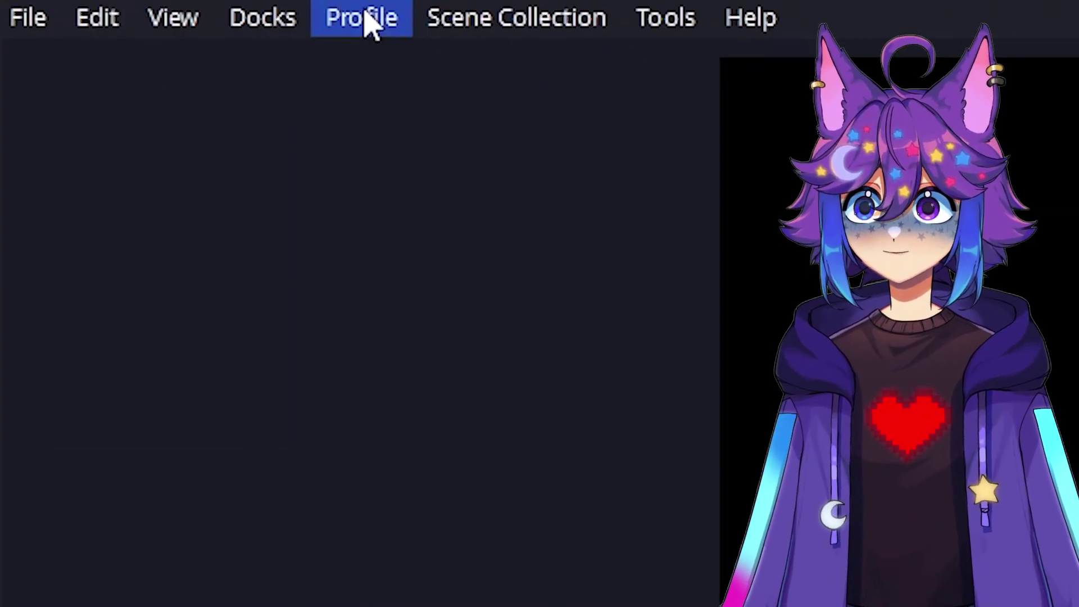
Check the Profile menu to confirm Shorts Recording is listed and active.
{"action": "left_click", "coordinate": [127, 25]}
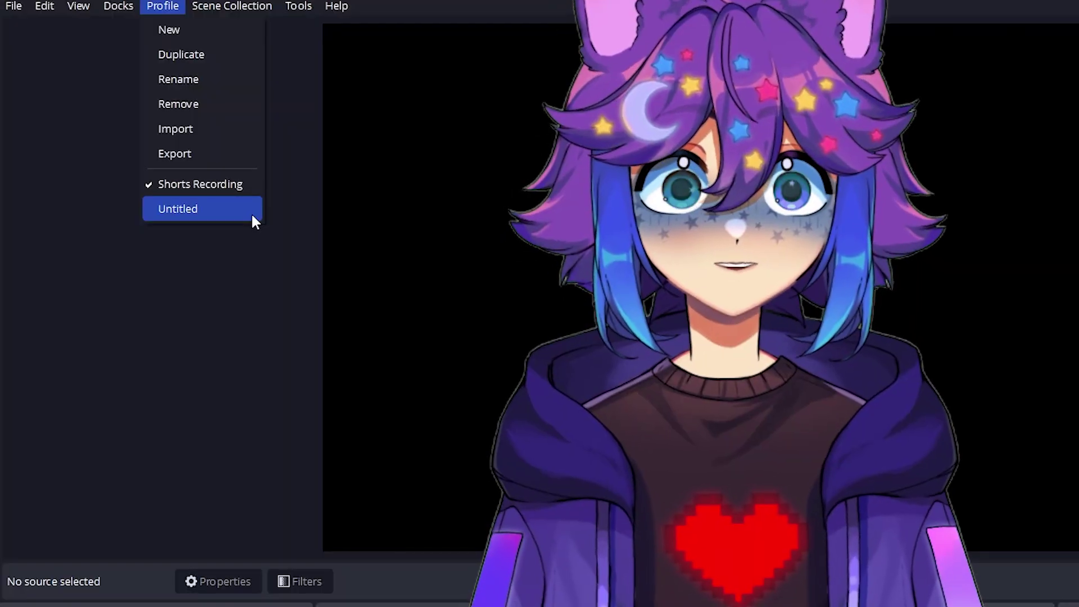
{"action": "left_click", "coordinate": [562, 485]}
{"action": "left_click", "coordinate": [160, 8]}
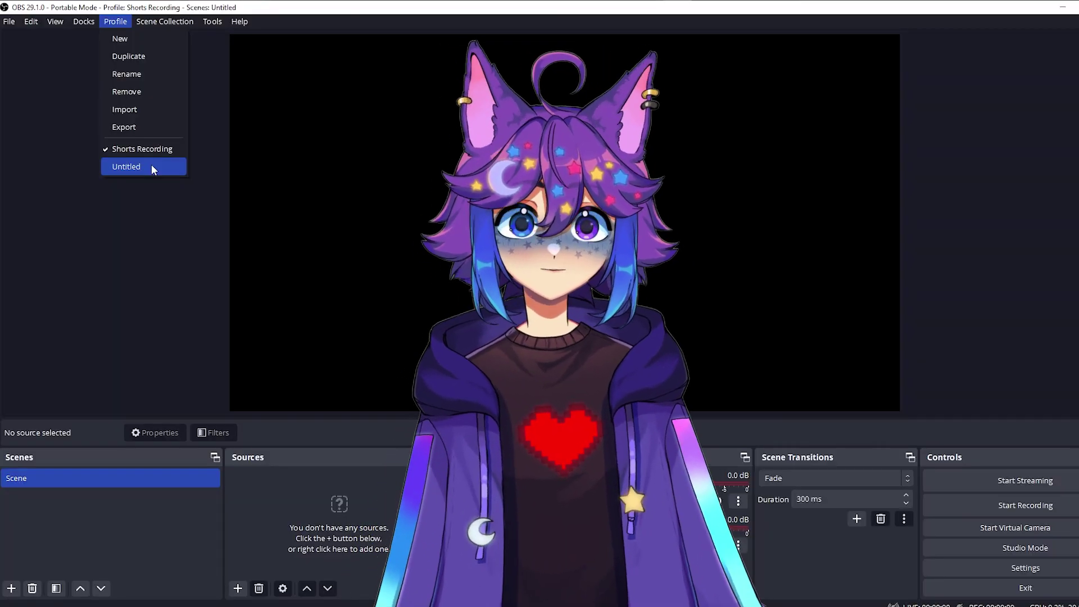
{"action": "left_click", "coordinate": [205, 231]}
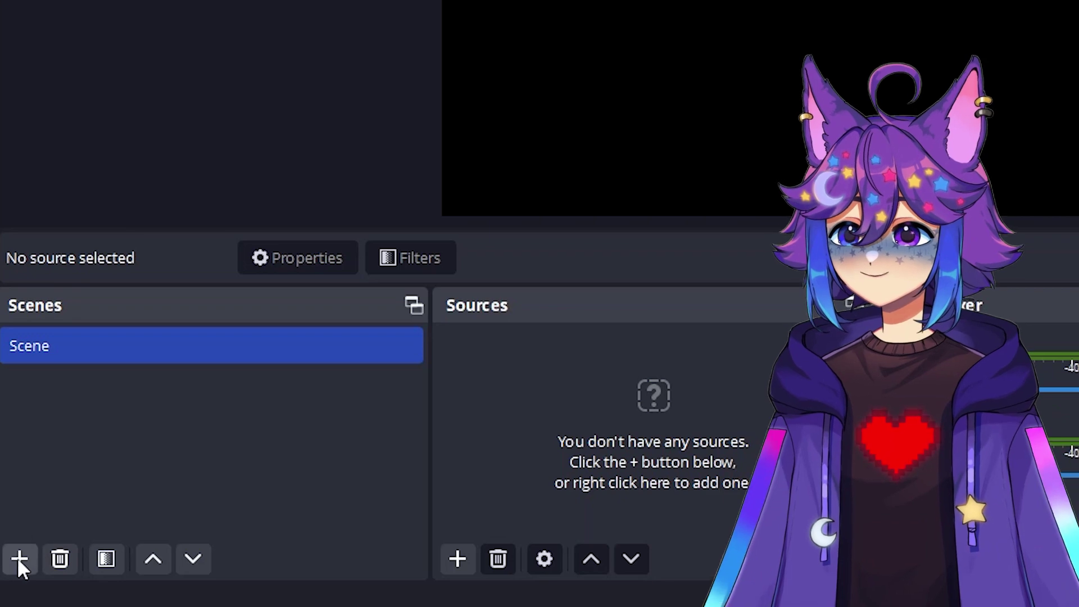
Add a second scene named 'Shorts Recording' to the Scenes list.
{"action": "left_click", "coordinate": [19, 558]}
{"action": "type", "text": "Shorts Re"}
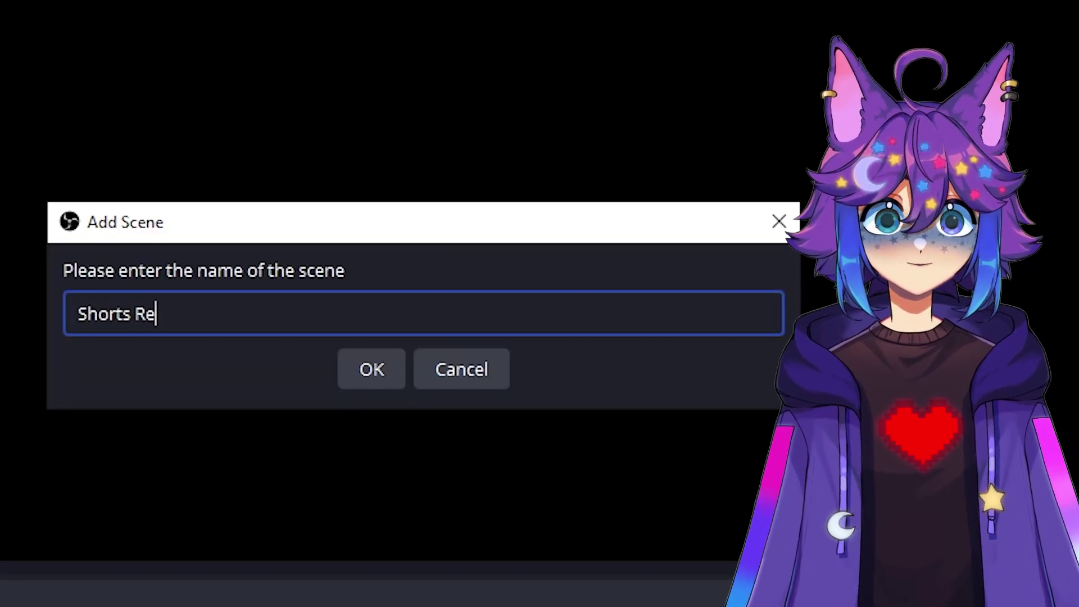
{"action": "type", "text": "cording"}
{"action": "left_click", "coordinate": [360, 382]}
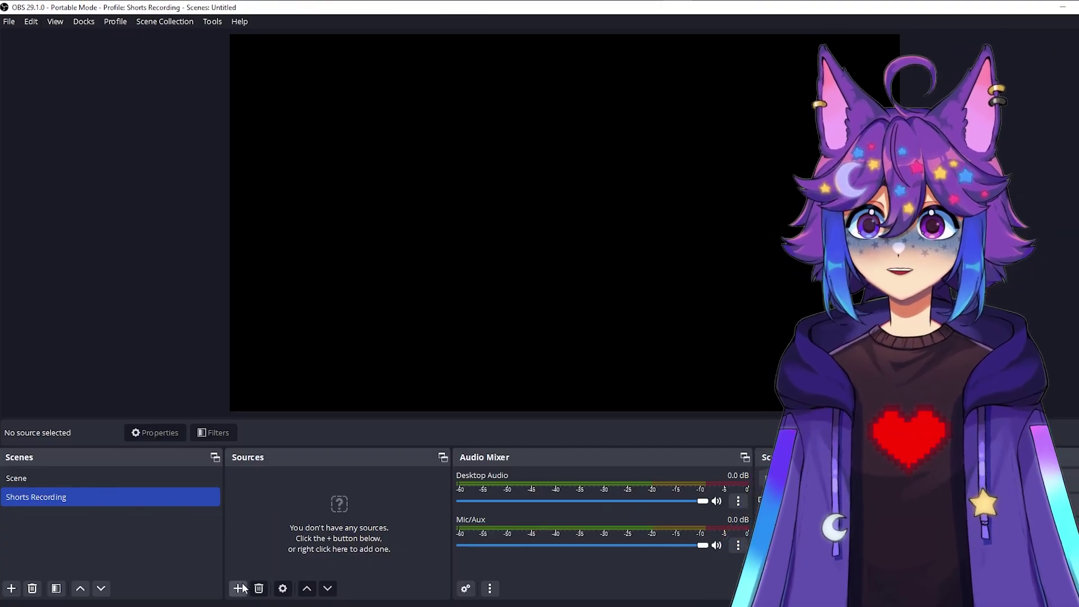
Add an Image source named 'Green Screen' using the 1080x1920 green screen file.
{"action": "left_click", "coordinate": [240, 588]}
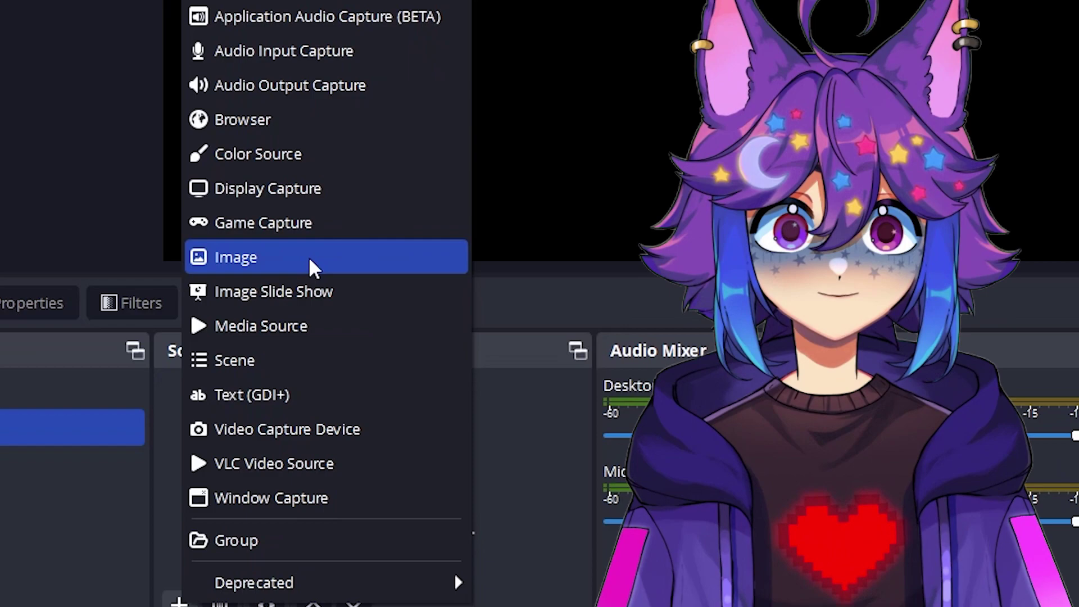
{"action": "left_click", "coordinate": [313, 258]}
{"action": "type", "text": "Green Screen"}
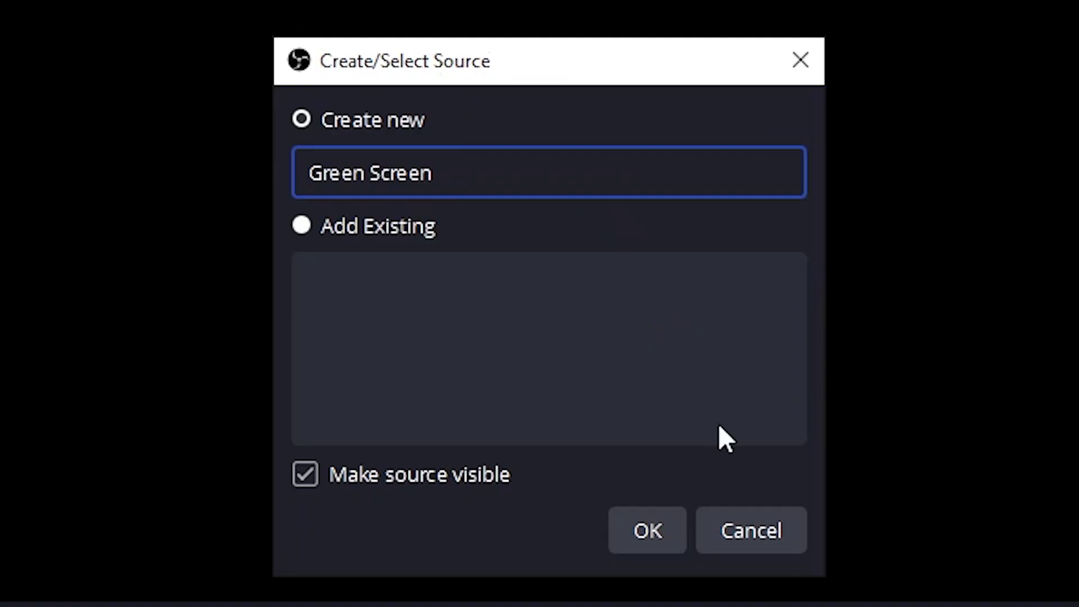
{"action": "left_click", "coordinate": [638, 528]}
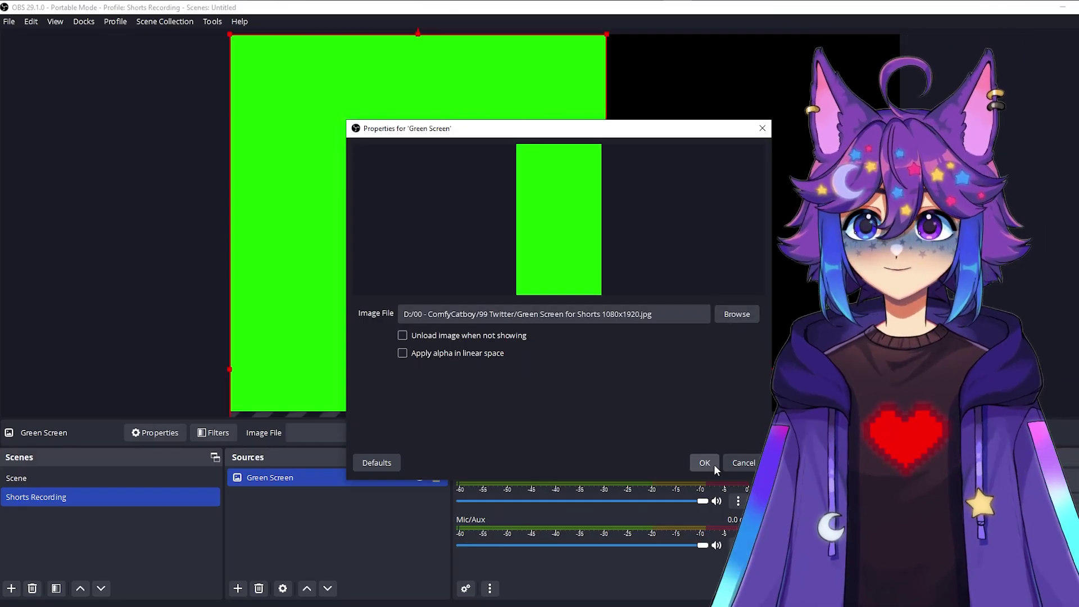
{"action": "left_click", "coordinate": [707, 464]}
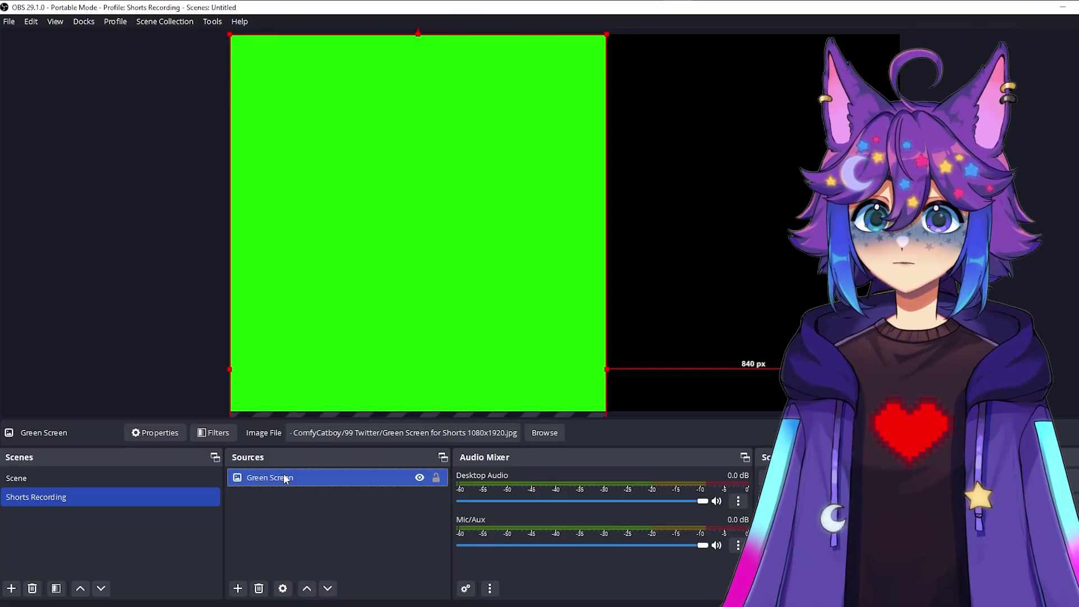
Resize the output canvas to the Green Screen source's 1080x1920 size.
{"action": "right_click", "coordinate": [285, 477]}
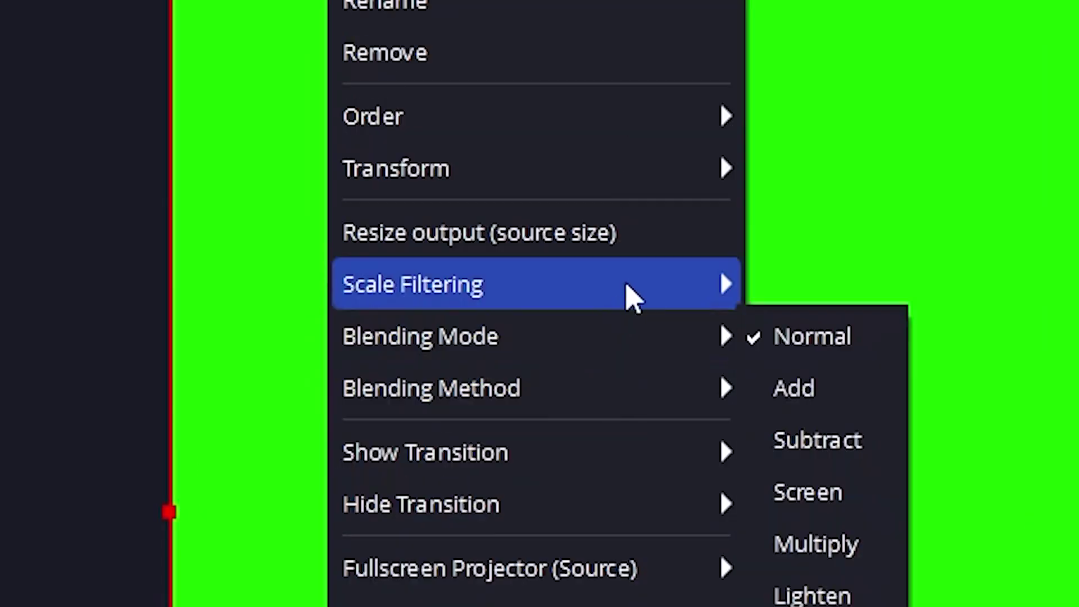
{"action": "mouse_move", "coordinate": [388, 289]}
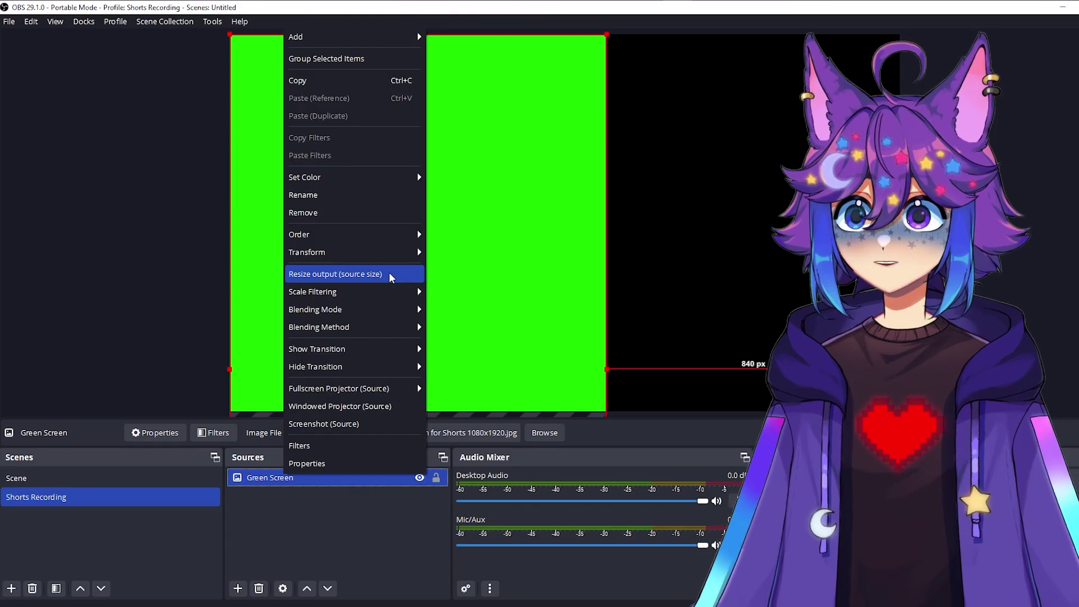
{"action": "left_click", "coordinate": [646, 236]}
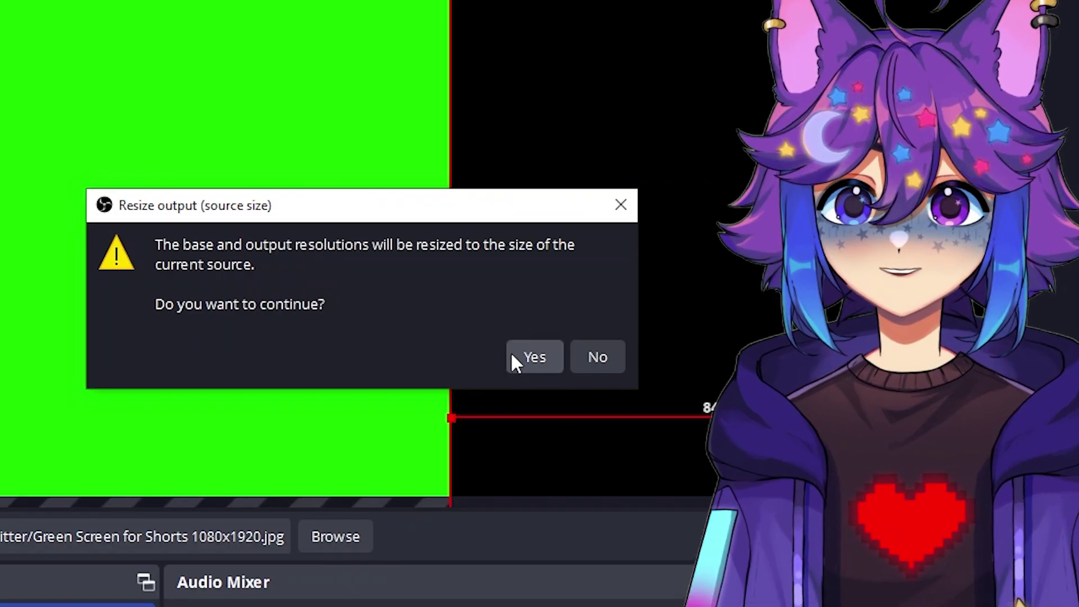
{"action": "left_click", "coordinate": [649, 338]}
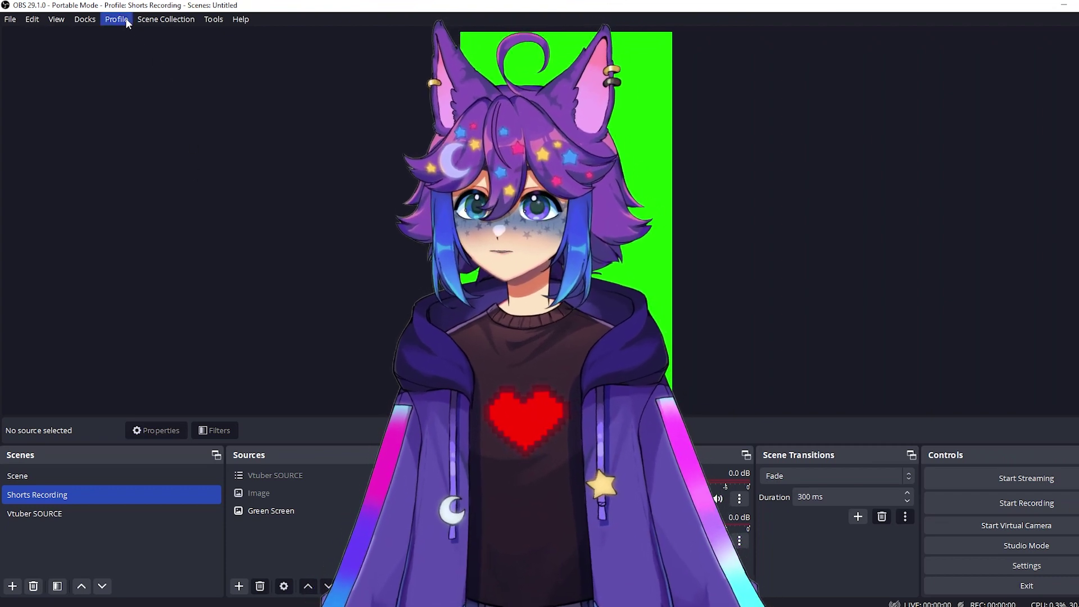
Check the Profile menu, then switch to the Vtuber SOURCE scene to review its model capture.
{"action": "left_click", "coordinate": [127, 20]}
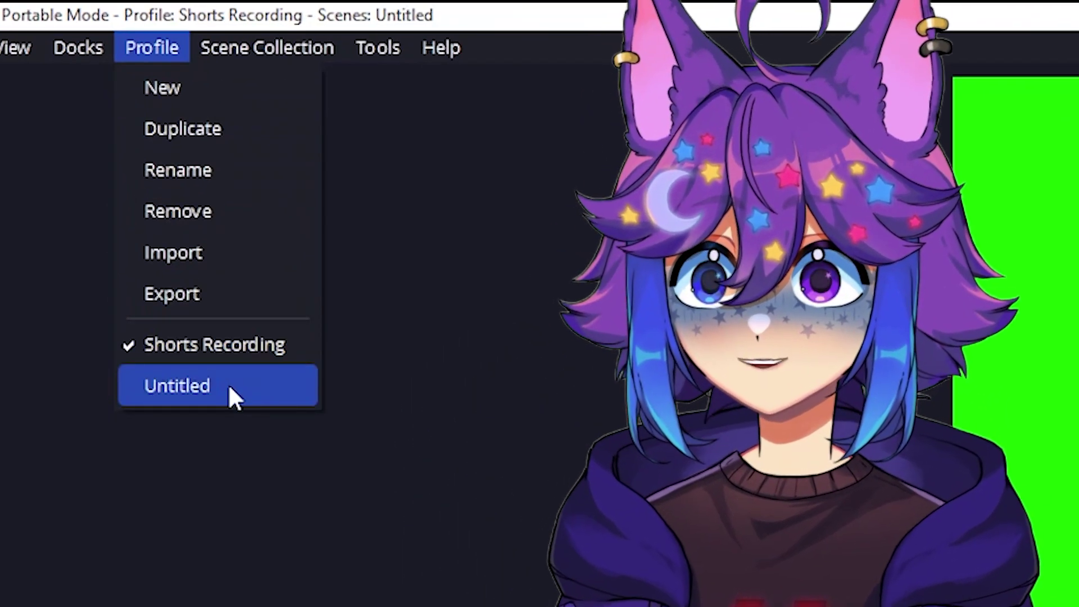
{"action": "left_click", "coordinate": [149, 166]}
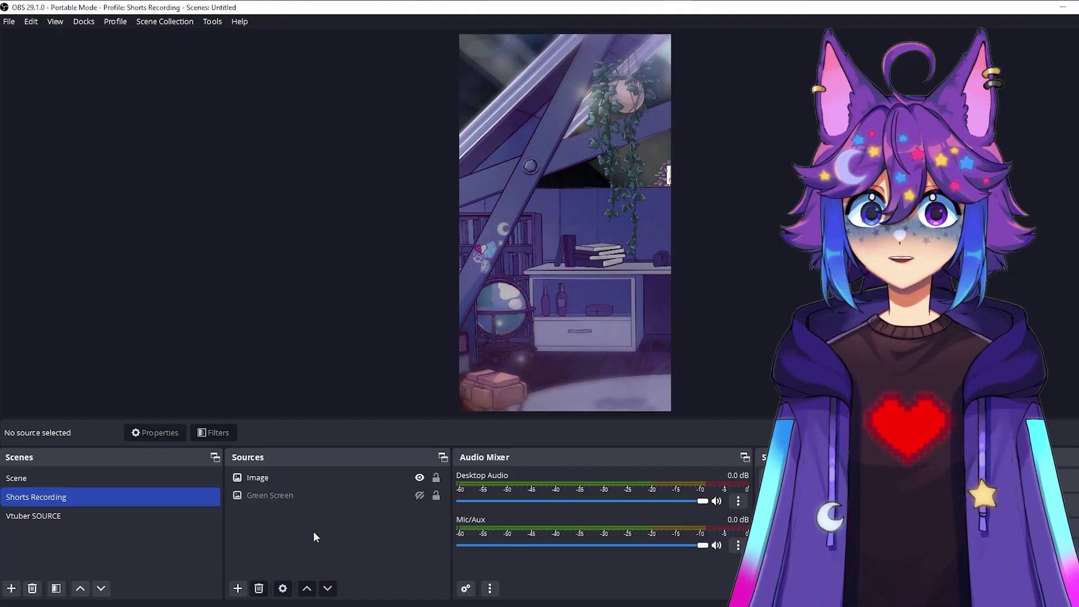
{"action": "left_click", "coordinate": [148, 514]}
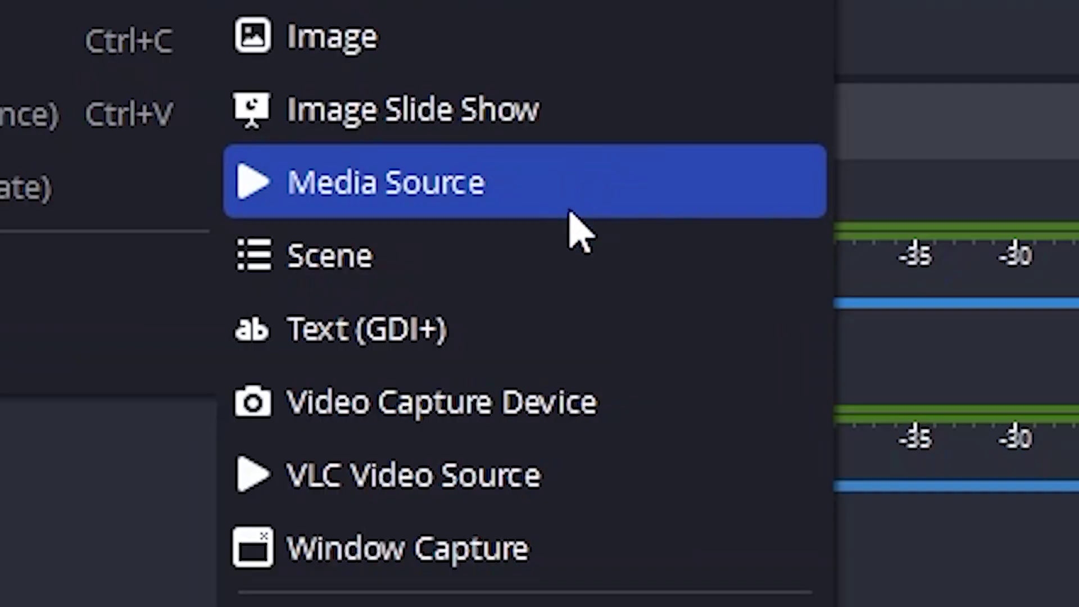
Add the existing Vtuber SOURCE scene as a source in Shorts Recording, then inspect it.
{"action": "left_click", "coordinate": [571, 254]}
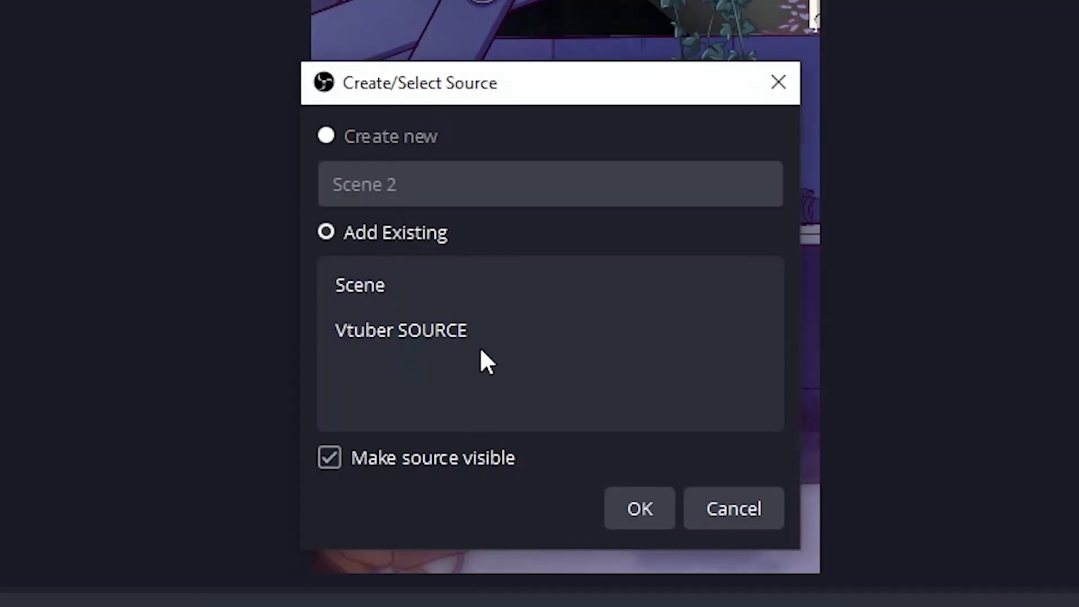
{"action": "left_click", "coordinate": [475, 330]}
{"action": "left_click", "coordinate": [640, 513]}
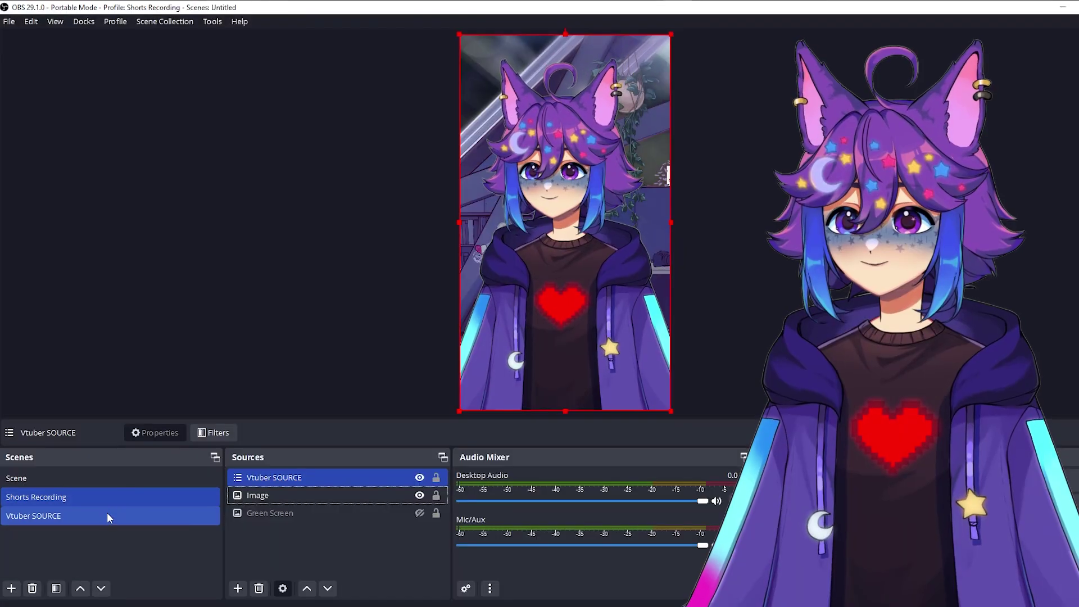
{"action": "left_click", "coordinate": [109, 515]}
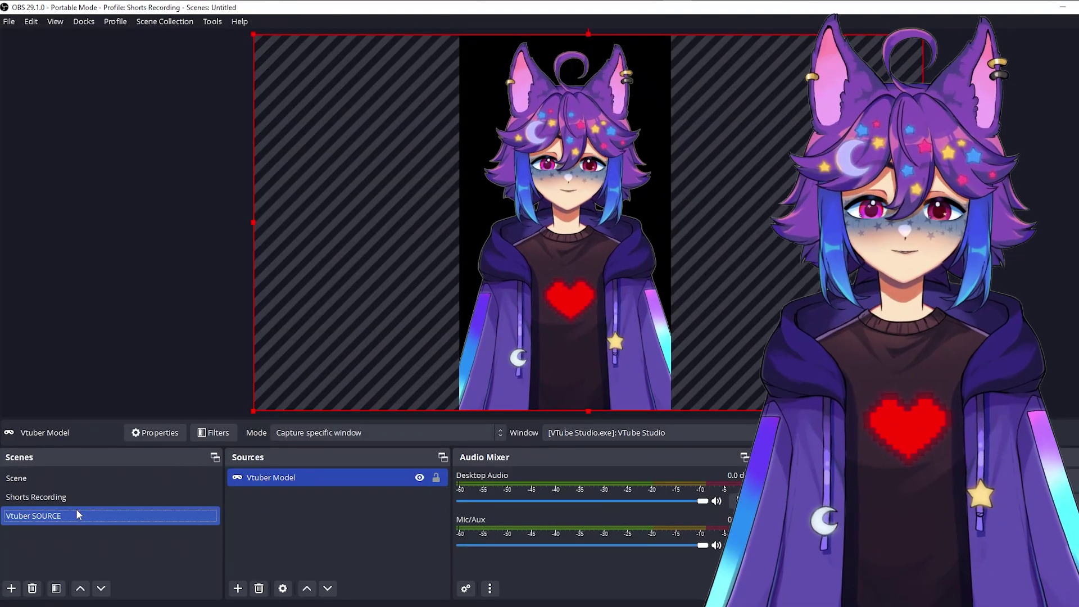
{"action": "left_click", "coordinate": [996, 302]}
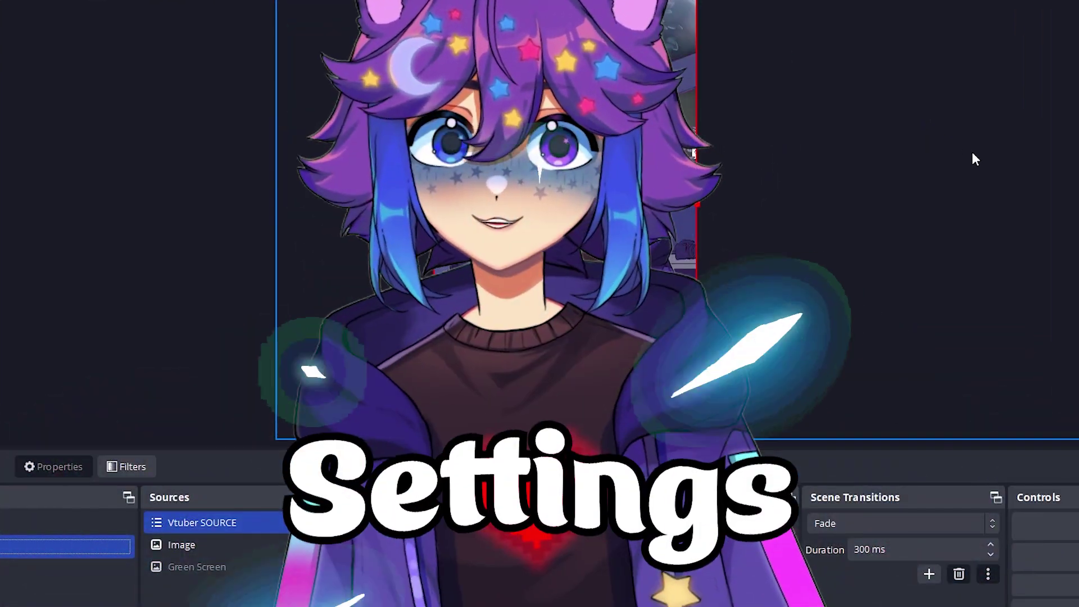
Set Mic/Auxiliary Audio to Analogue 1 + 2 (Focusrite USB Audio) in Audio settings.
{"action": "left_click", "coordinate": [31, 22]}
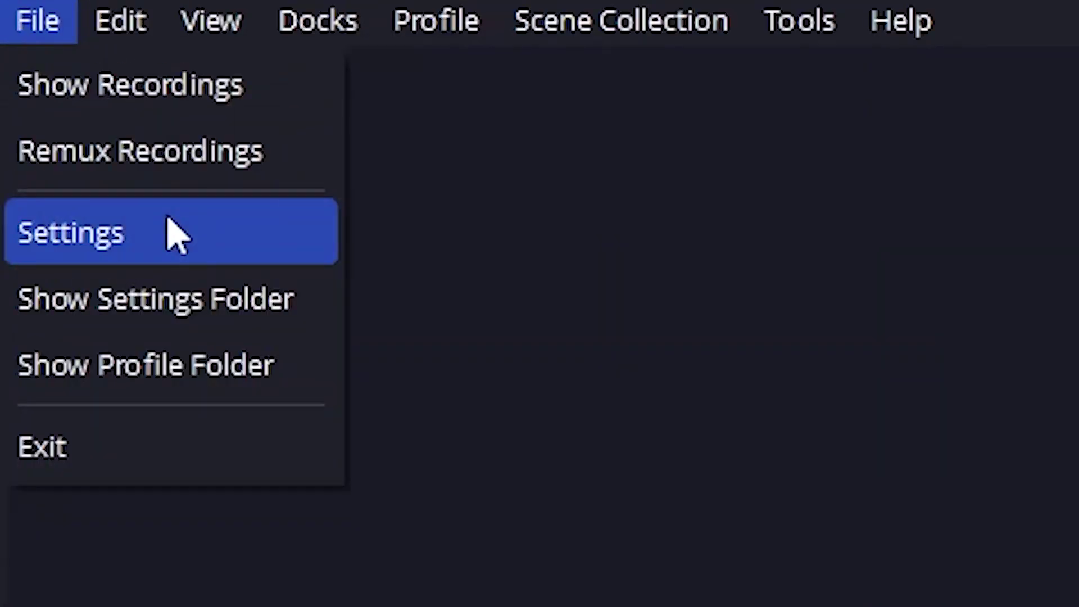
{"action": "left_click", "coordinate": [168, 220]}
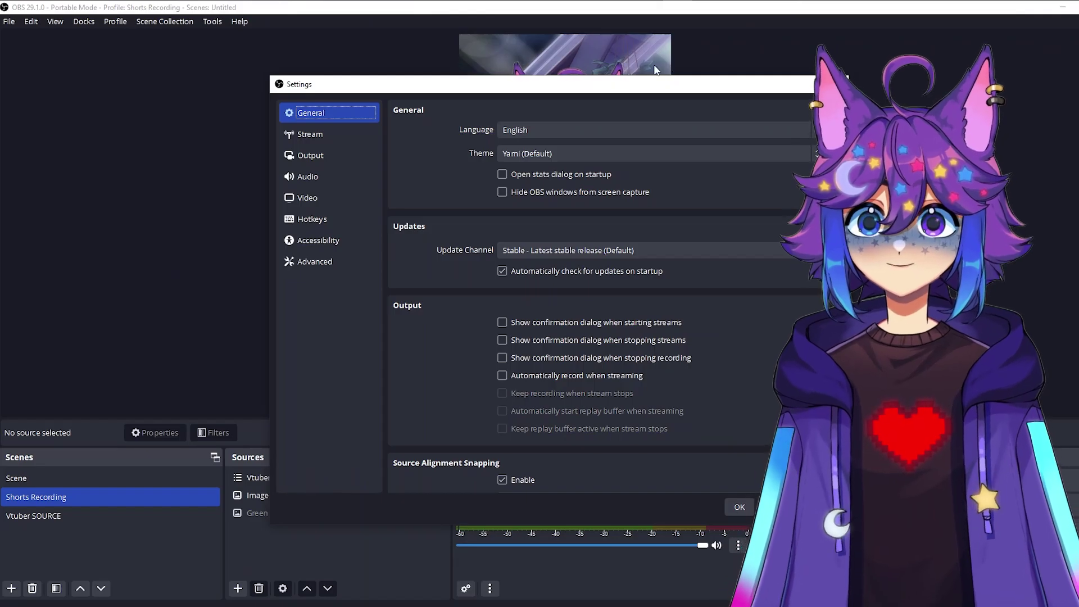
{"action": "left_click", "coordinate": [349, 177]}
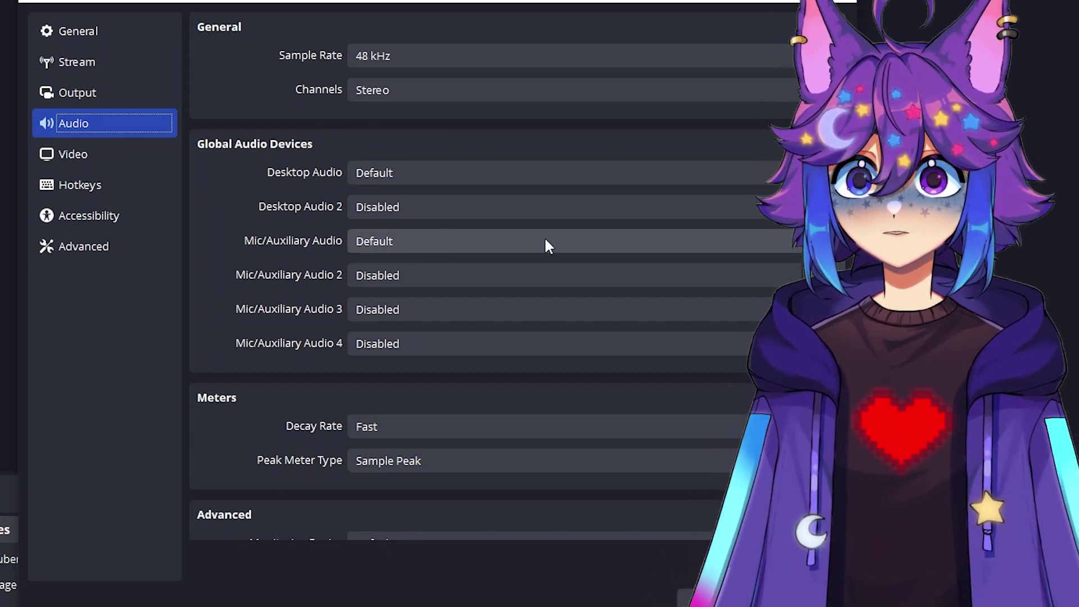
{"action": "left_click", "coordinate": [545, 240]}
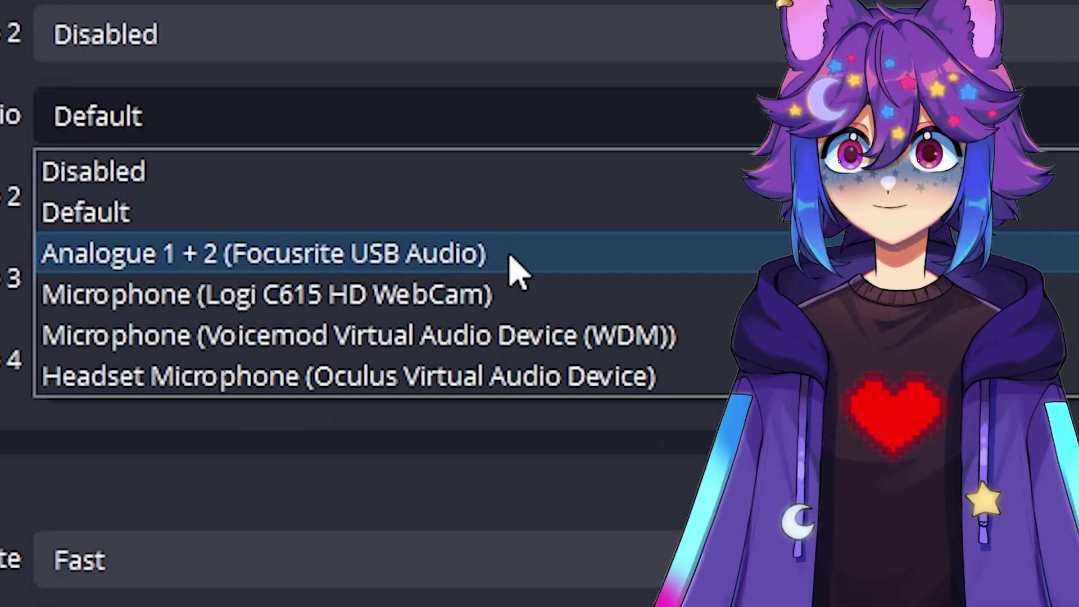
{"action": "left_click", "coordinate": [510, 256]}
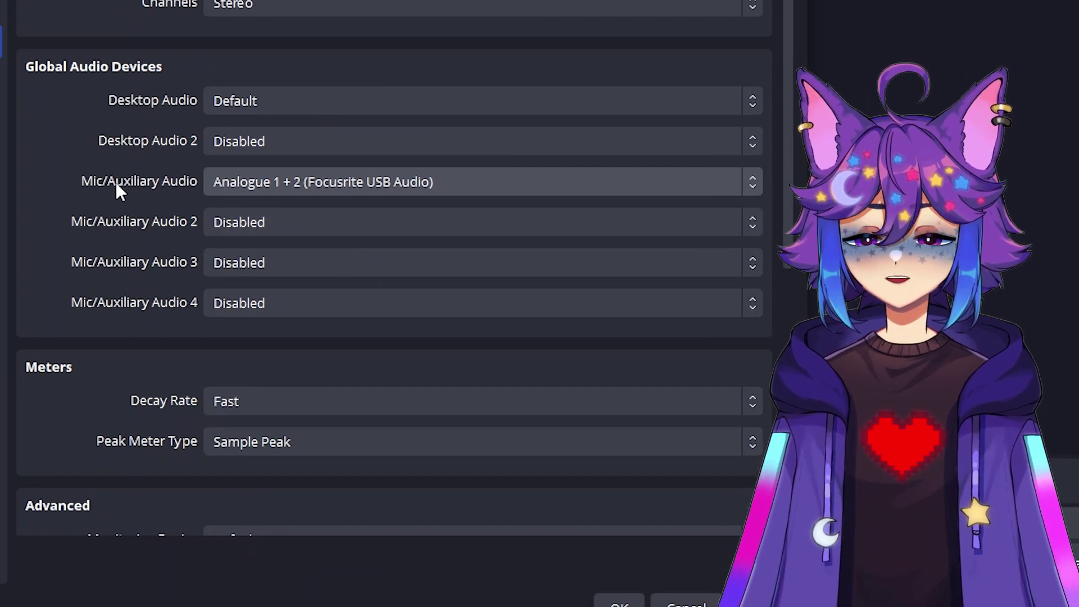
{"action": "scroll", "coordinate": [163, 310], "scroll_direction": "down", "scroll_amount": 3}
{"action": "scroll", "coordinate": [624, 352], "scroll_direction": "up", "scroll_amount": 3}
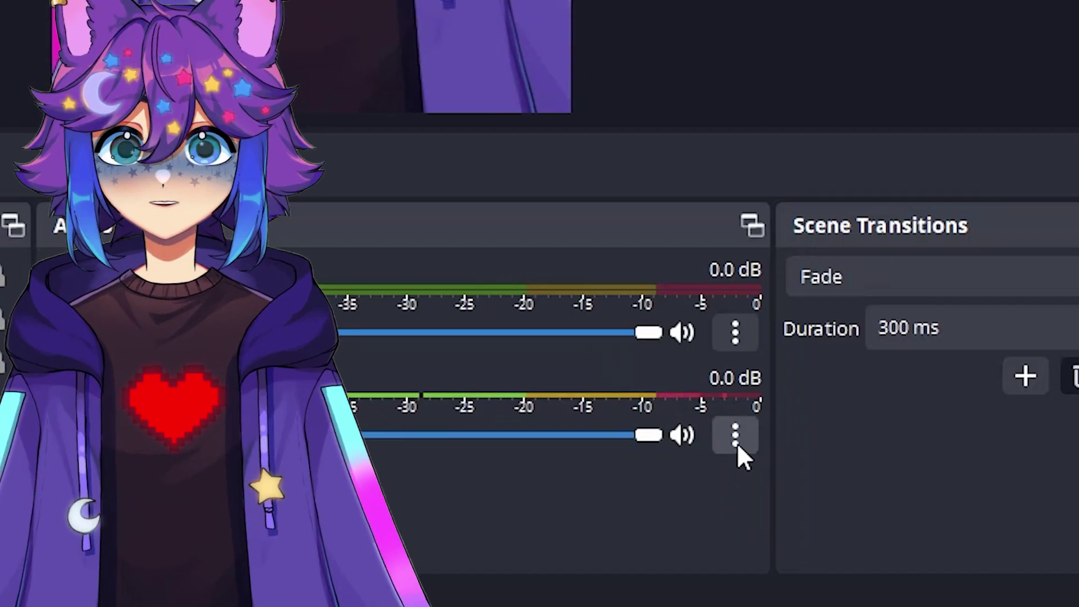
In Advanced Audio Properties, route Desktop Audio to tracks 1–2 and Mic/Aux to tracks 1 and 3.
{"action": "left_click", "coordinate": [990, 411]}
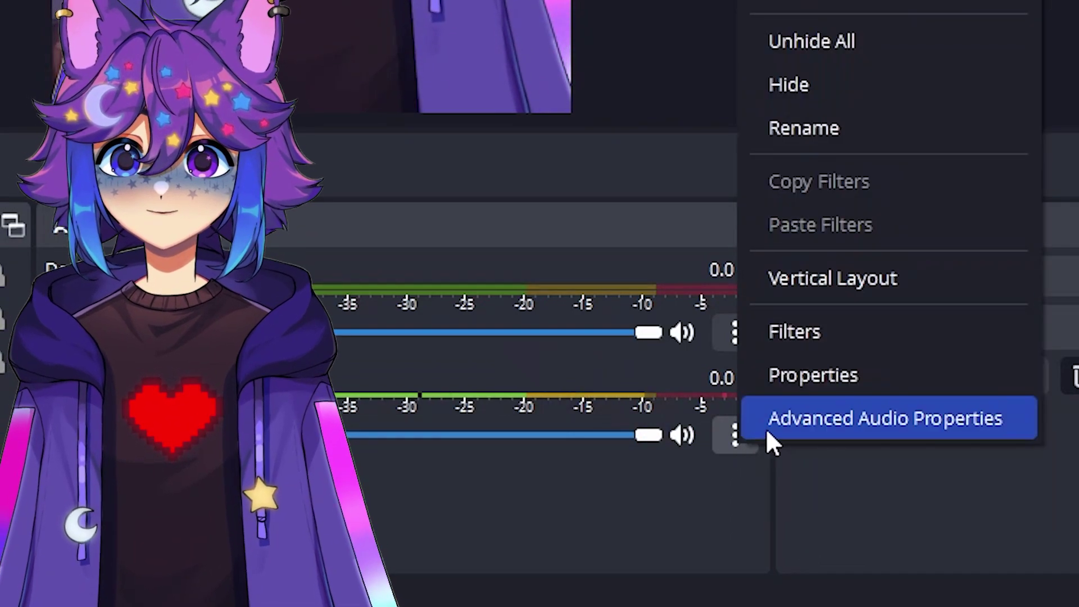
{"action": "left_click", "coordinate": [785, 426]}
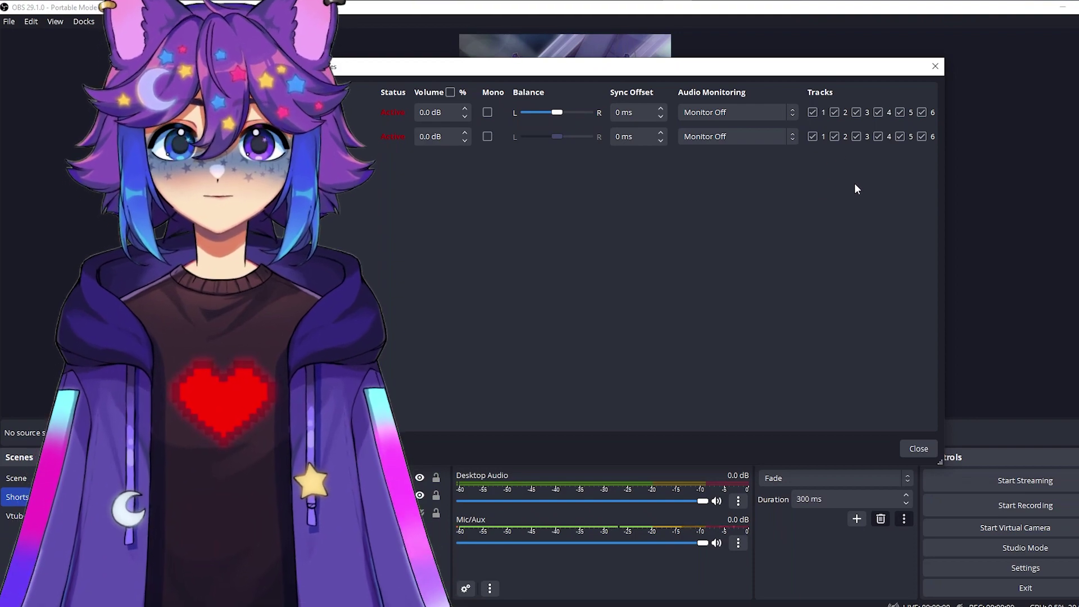
{"action": "left_click", "coordinate": [879, 113]}
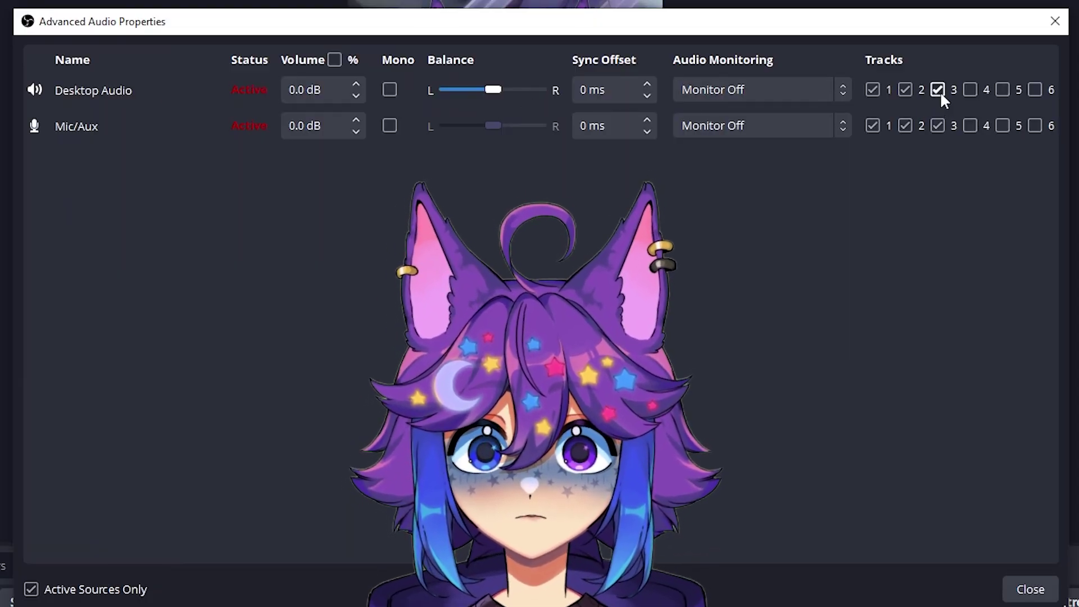
{"action": "left_click", "coordinate": [939, 88]}
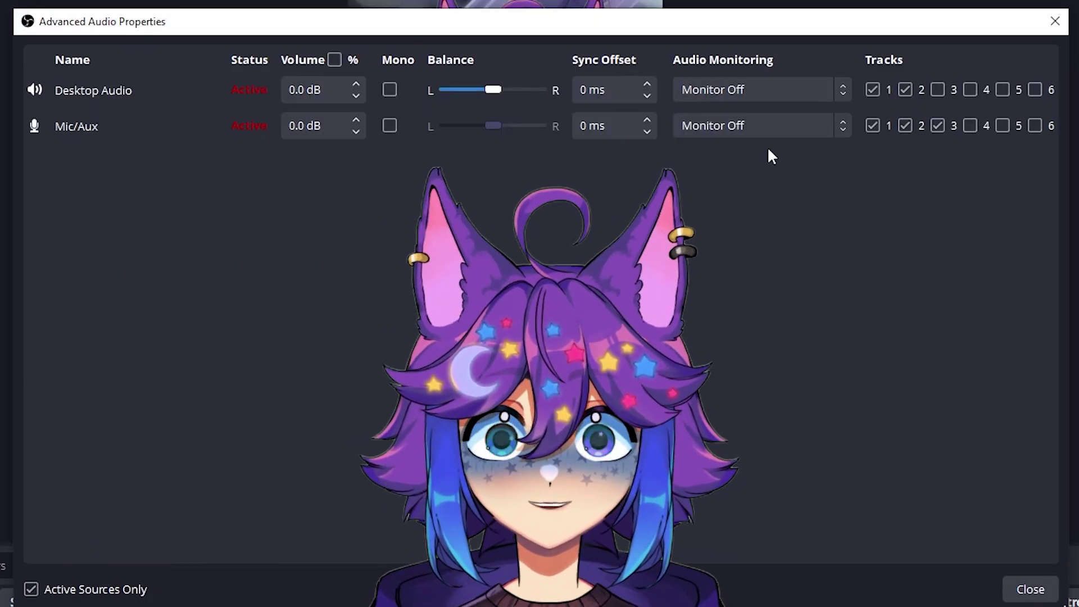
{"action": "left_click", "coordinate": [904, 126]}
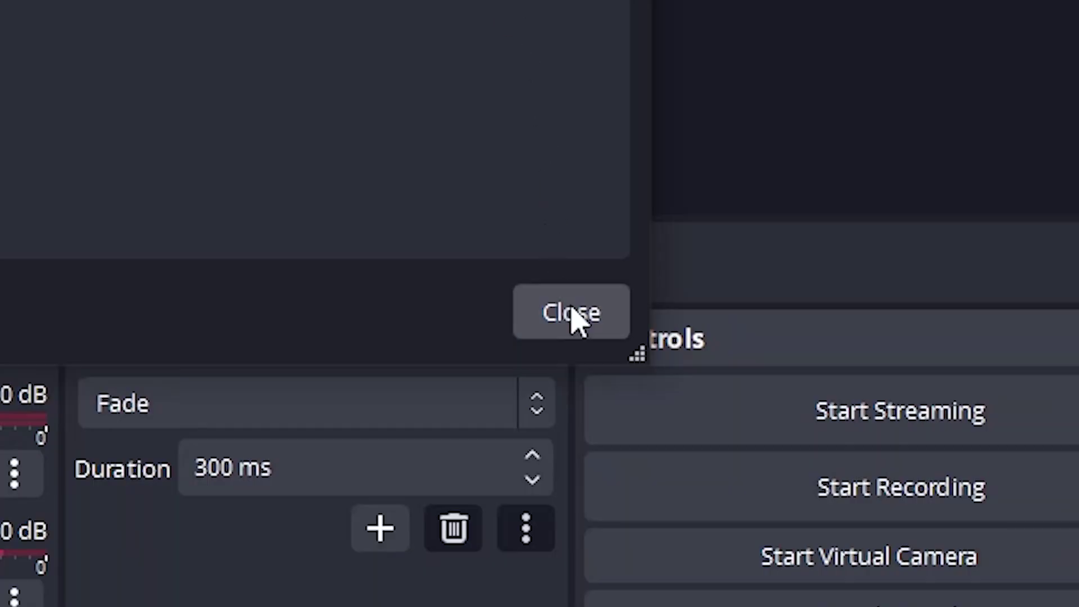
{"action": "left_click", "coordinate": [576, 318]}
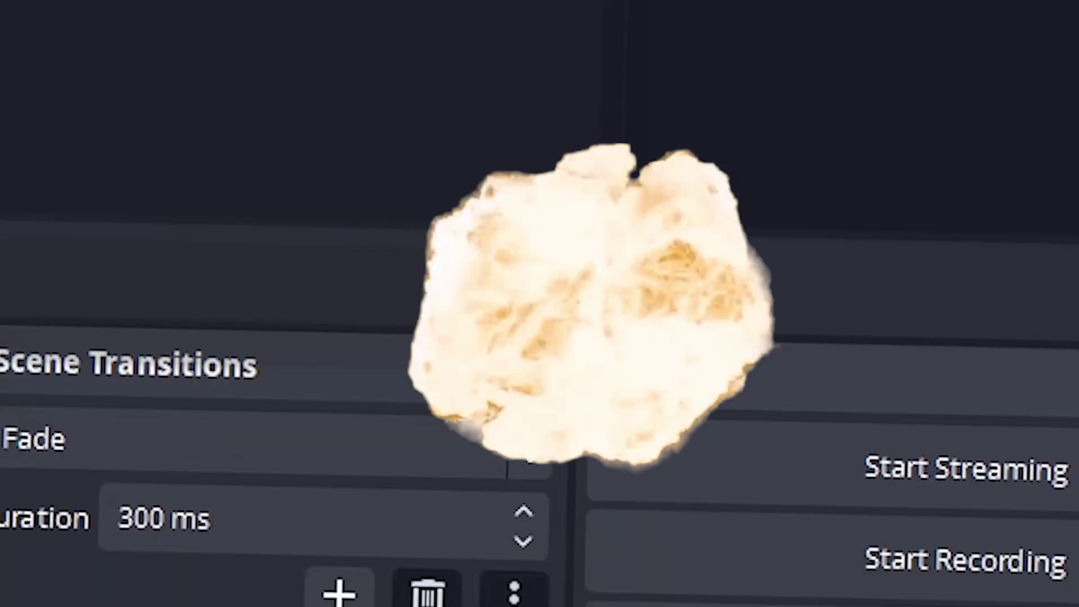
Change the Output Mode from Simple to Advanced in Output settings.
{"action": "left_click", "coordinate": [9, 21]}
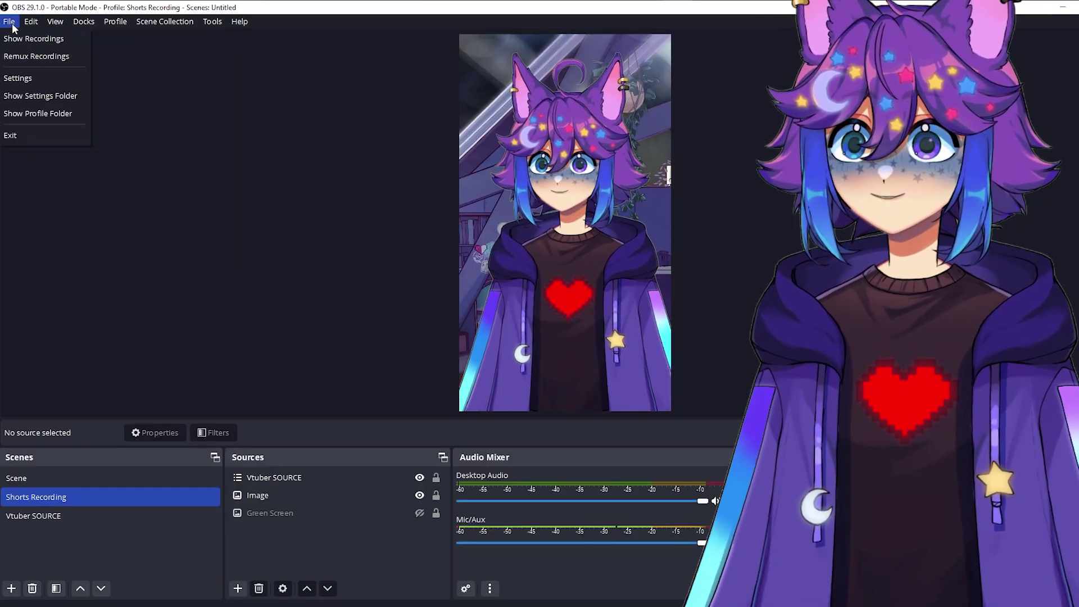
{"action": "left_click", "coordinate": [18, 78]}
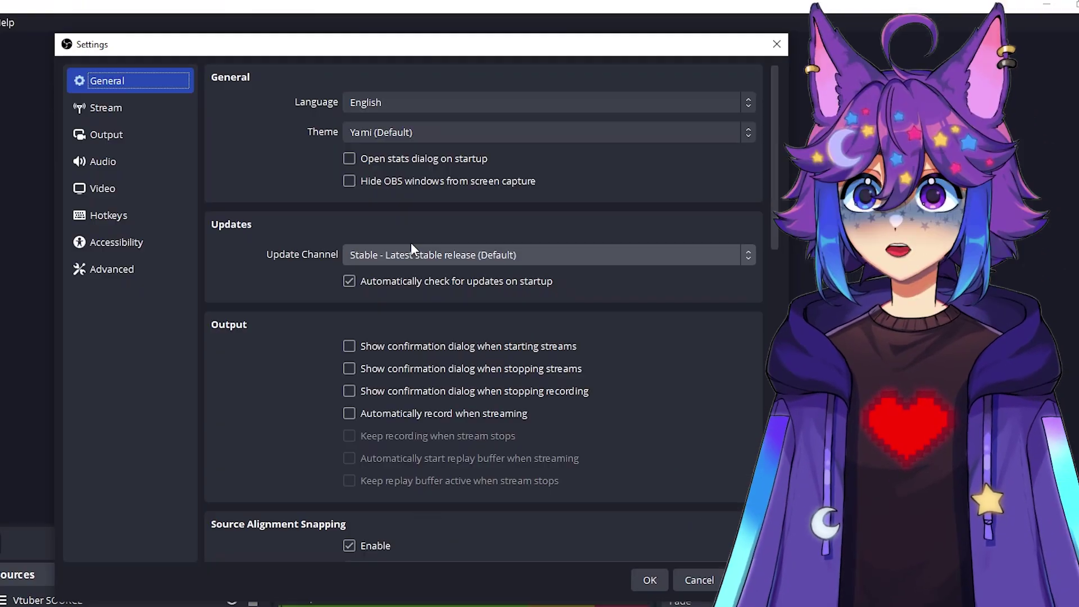
{"action": "left_click", "coordinate": [361, 110]}
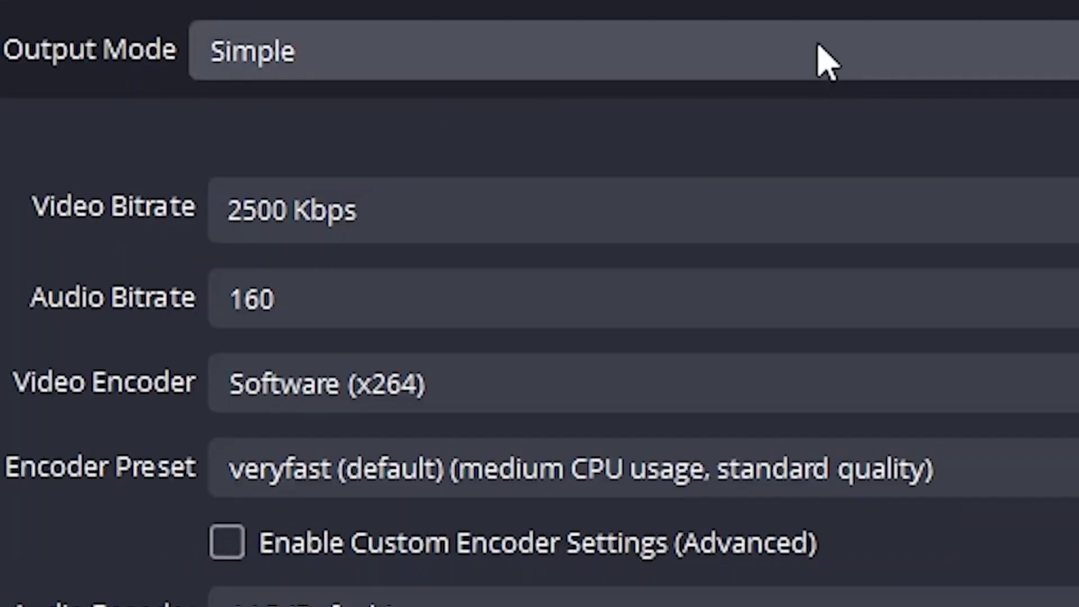
{"action": "left_click", "coordinate": [554, 80]}
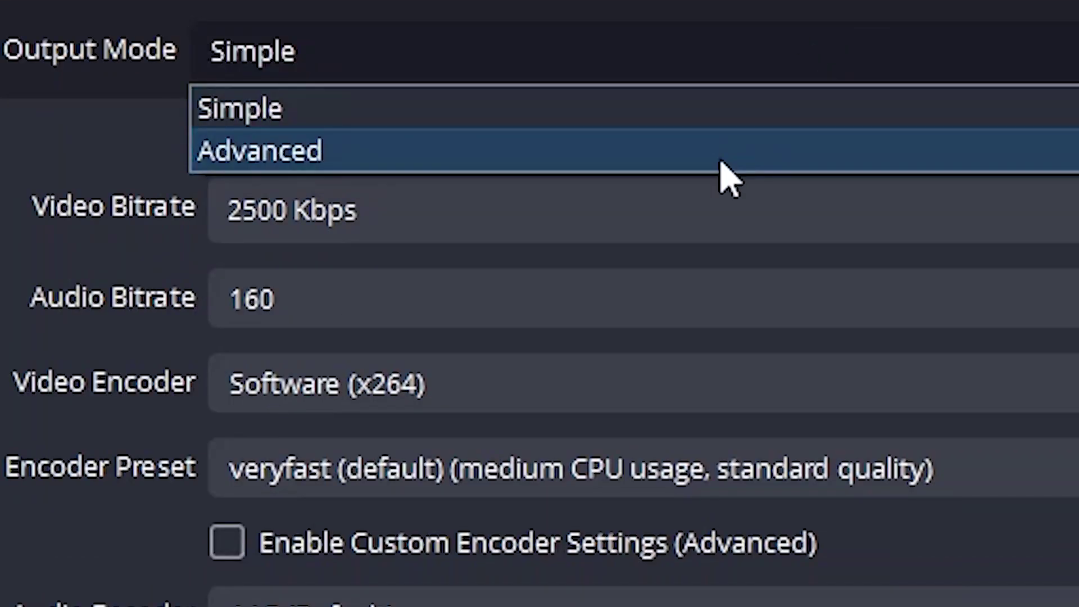
{"action": "left_click", "coordinate": [525, 113]}
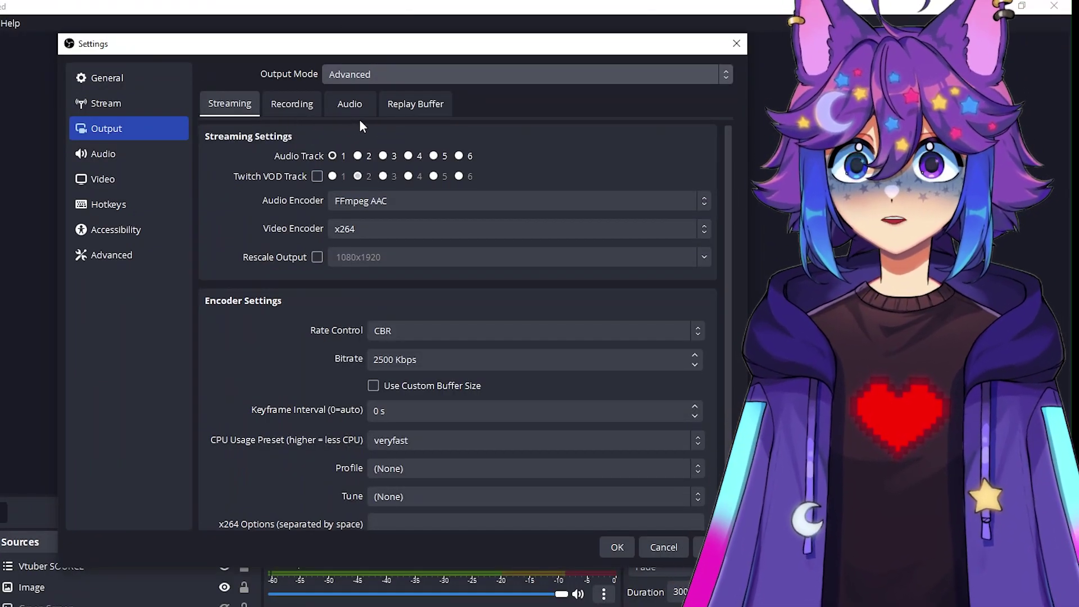
Set the Track 1 audio bitrate to 320 in the Output Audio tab.
{"action": "left_click", "coordinate": [367, 108]}
{"action": "scroll", "coordinate": [553, 412], "scroll_direction": "down", "scroll_amount": 1}
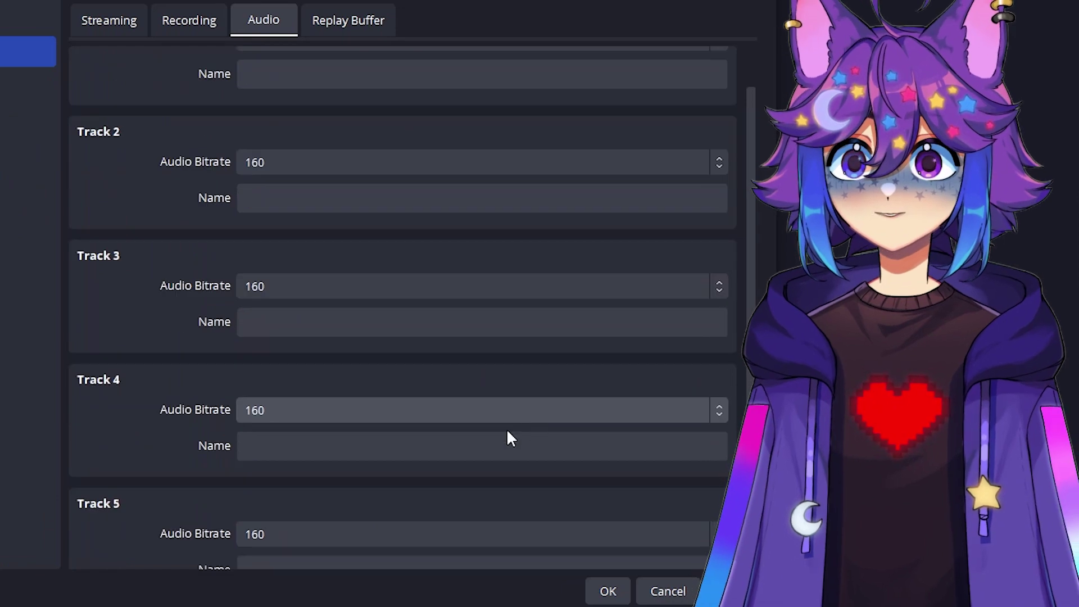
{"action": "scroll", "coordinate": [485, 474], "scroll_direction": "up", "scroll_amount": 1}
{"action": "left_click", "coordinate": [394, 93]}
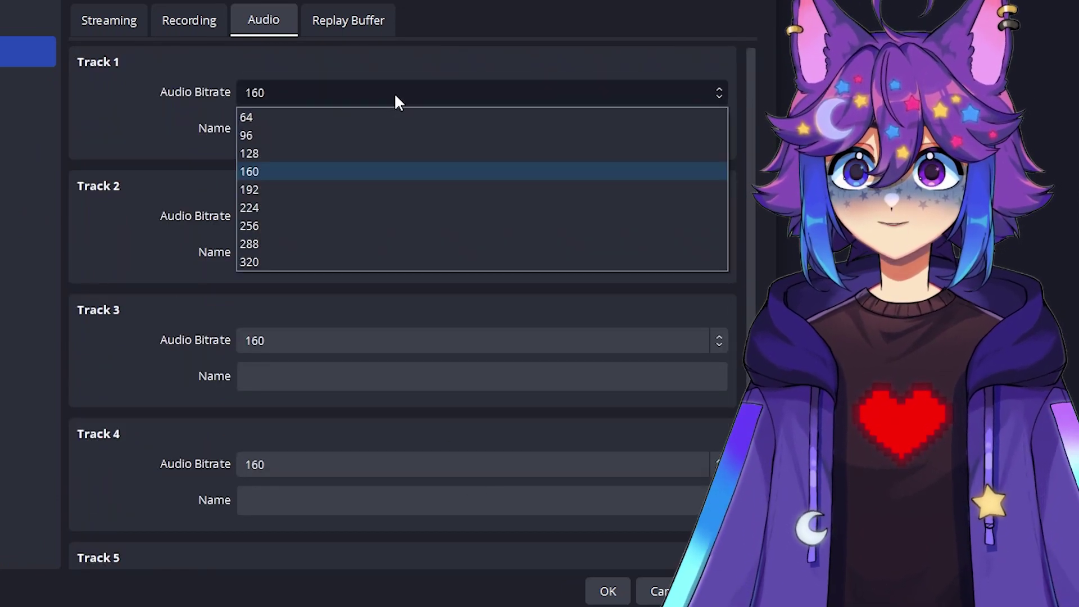
{"action": "left_click", "coordinate": [357, 261]}
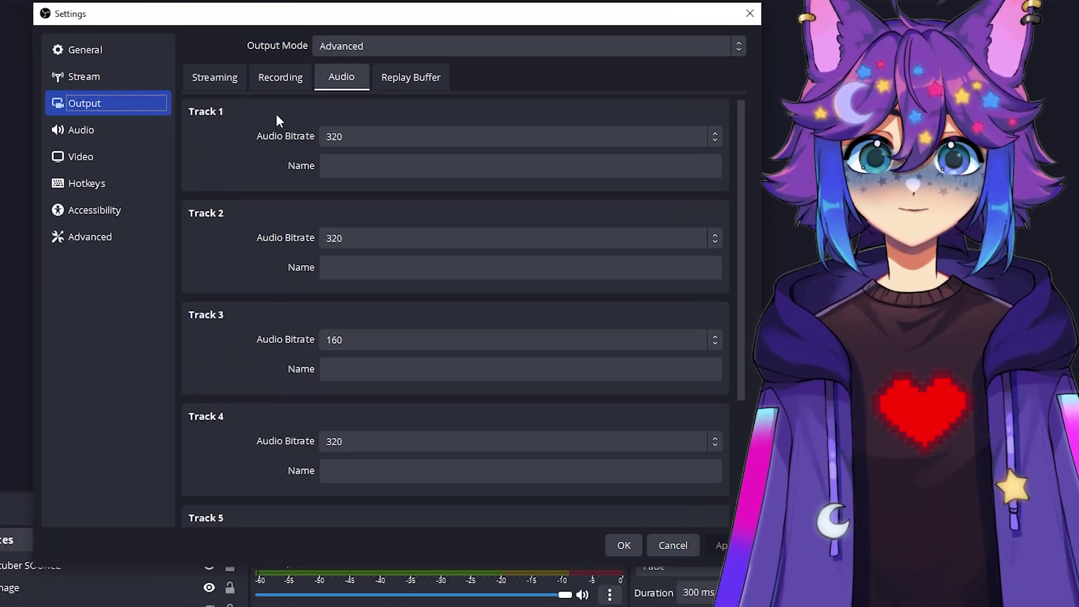
Show the Recording output tab with its Matroska (.mkv) format and FFmpeg AAC audio settings.
{"action": "left_click", "coordinate": [284, 78]}
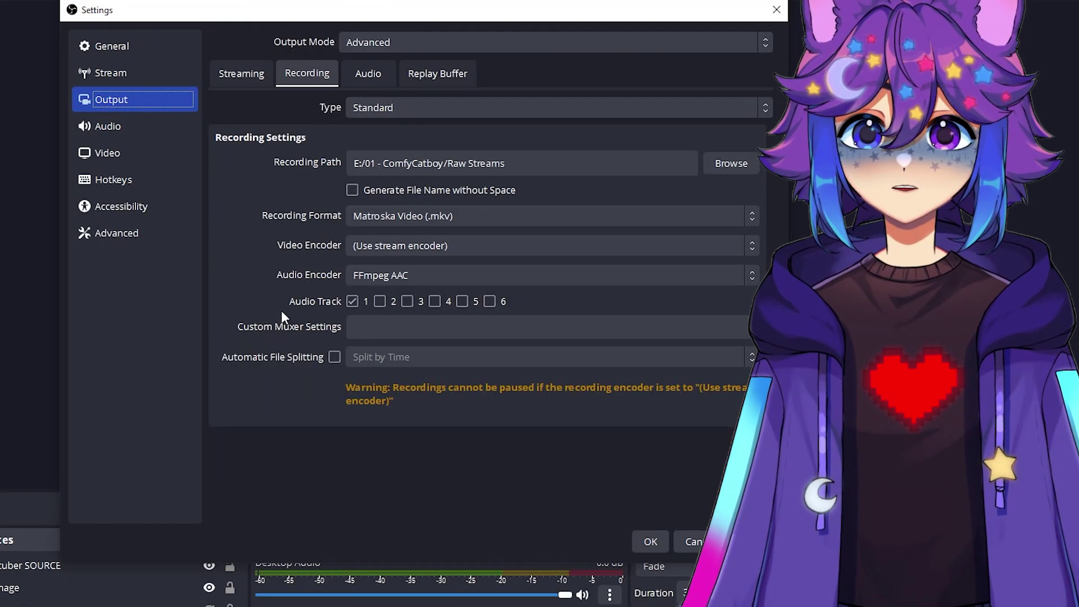
Enable 'Automatically remux to mp4' in the Advanced recording settings.
{"action": "left_click", "coordinate": [141, 232]}
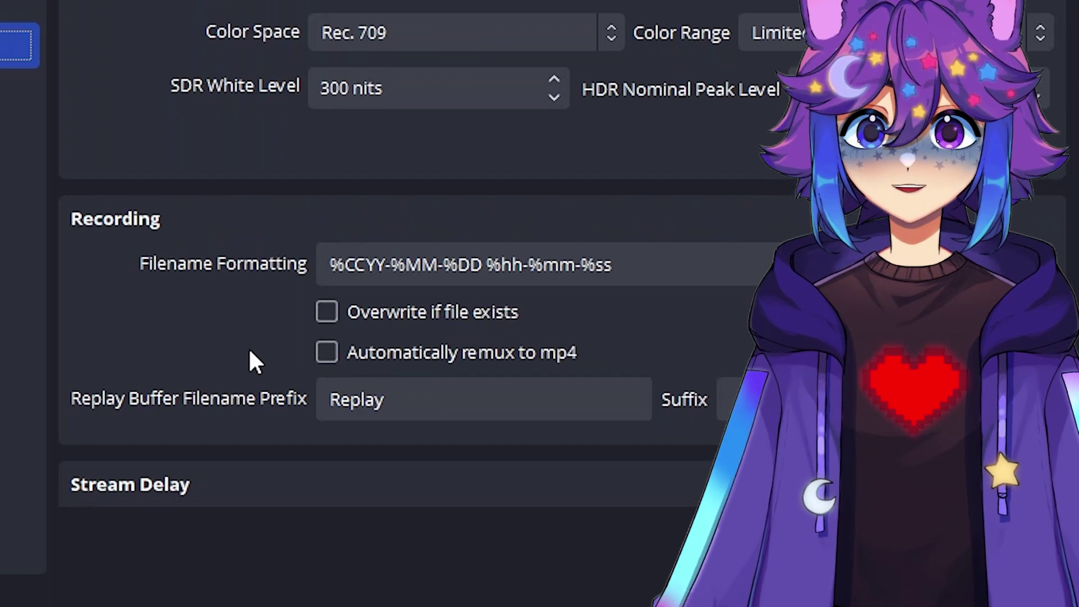
{"action": "left_click", "coordinate": [327, 353]}
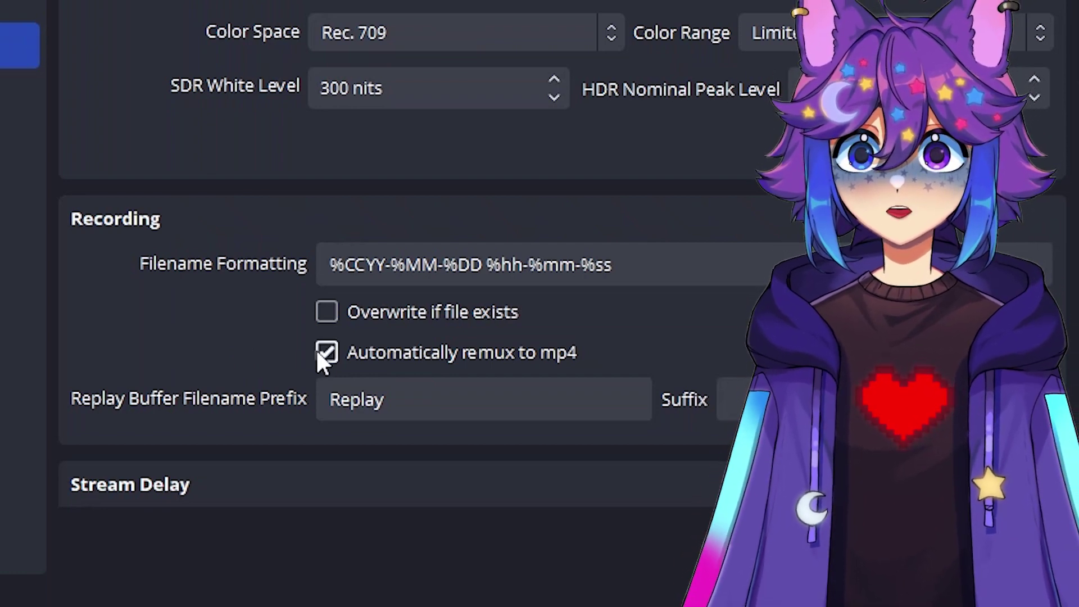
{"action": "left_click", "coordinate": [375, 112]}
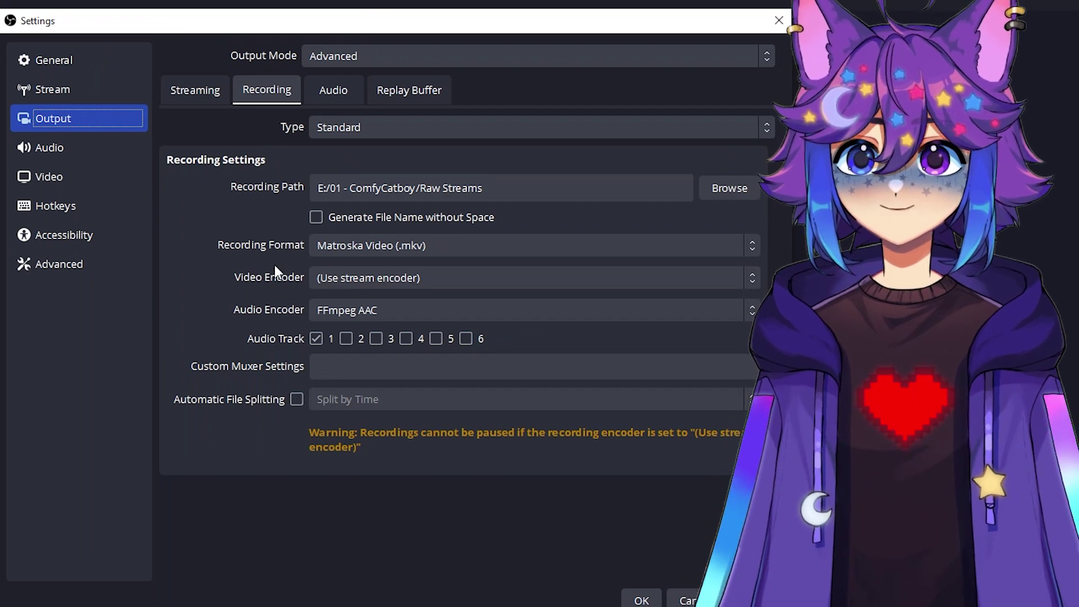
Set the recording encoder to AMD HW H.265 (HEVC) and enable audio tracks 1, 2 and 3.
{"action": "left_click", "coordinate": [497, 280]}
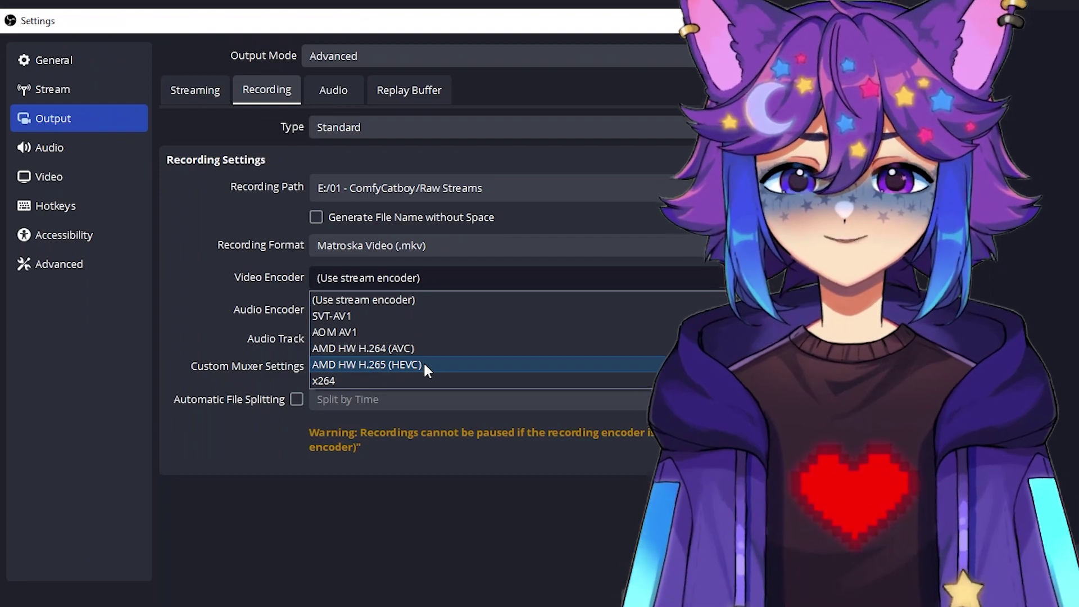
{"action": "left_click", "coordinate": [424, 365]}
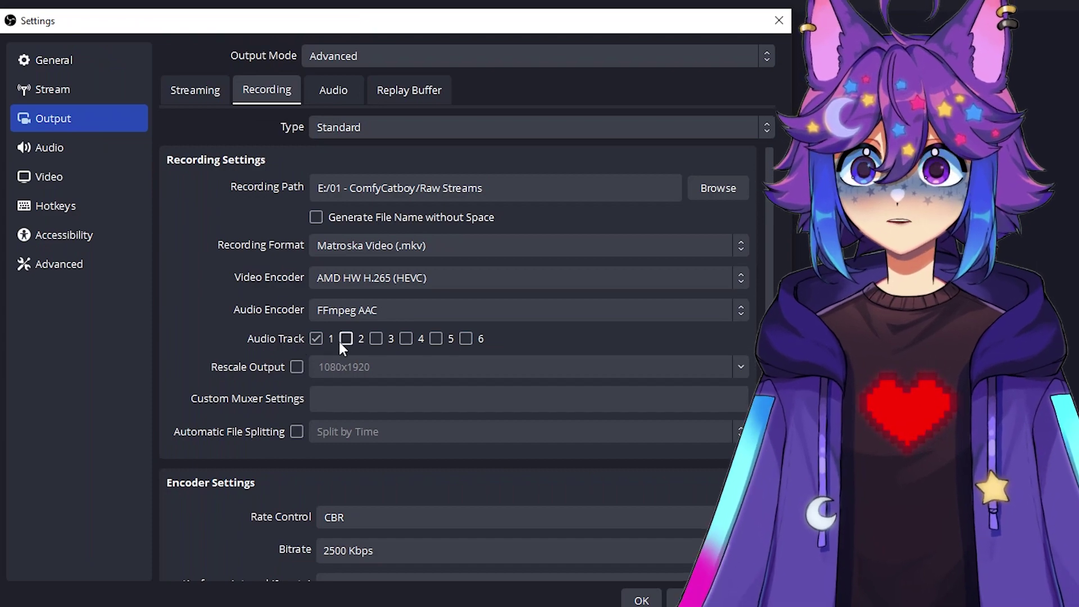
{"action": "left_click", "coordinate": [375, 339]}
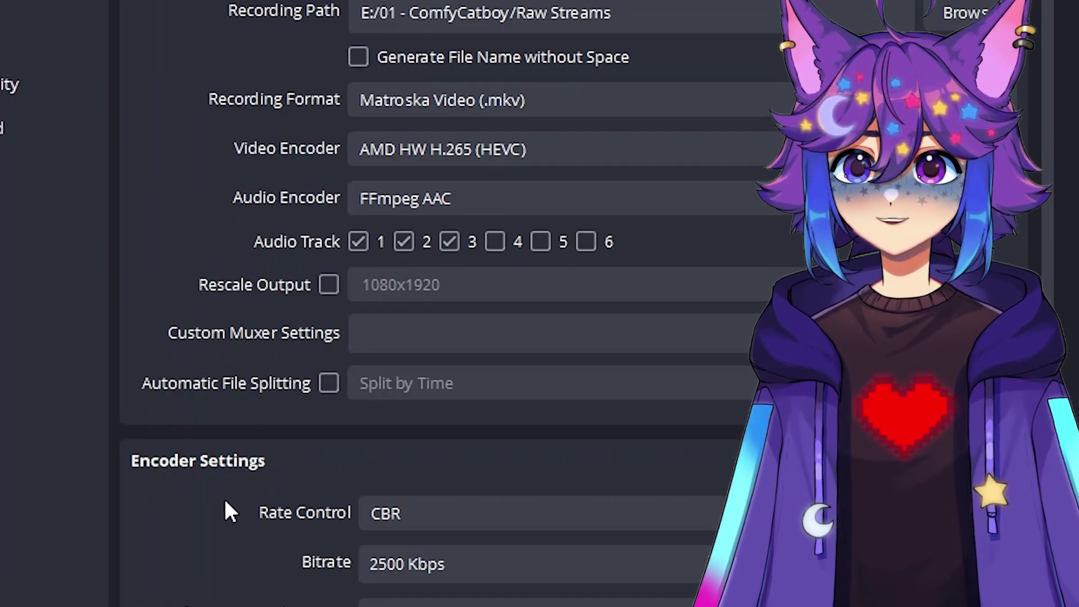
{"action": "scroll", "coordinate": [225, 498], "scroll_direction": "down", "scroll_amount": 3}
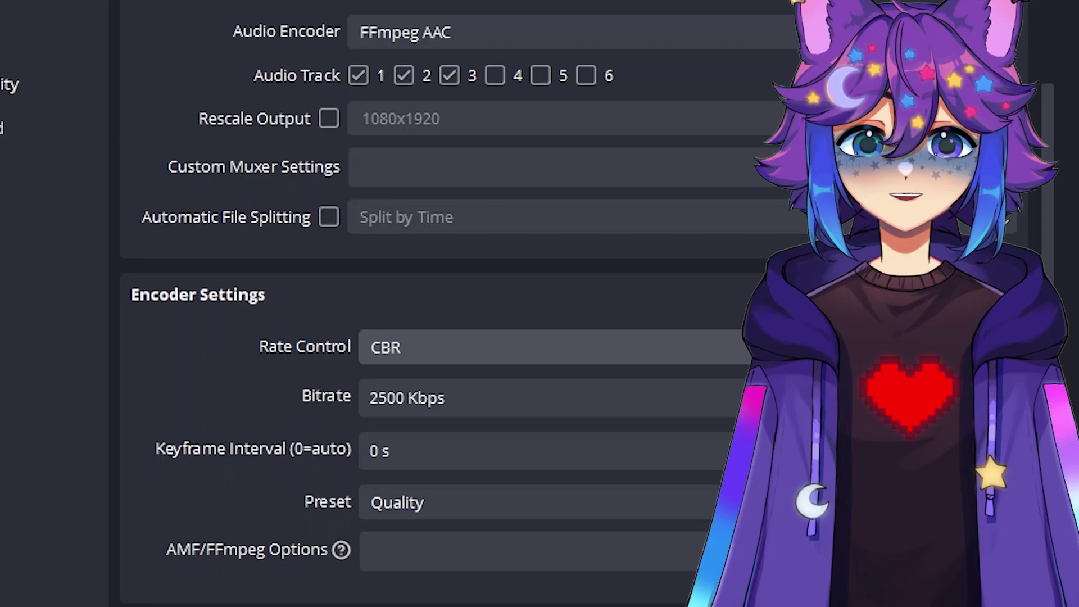
Replace the 2500 recording bitrate with 10000, then change it to 20000 Kbps.
{"action": "left_click", "coordinate": [410, 397]}
{"action": "left_click_drag", "start_coordinate": [411, 396], "coordinate": [223, 378]}
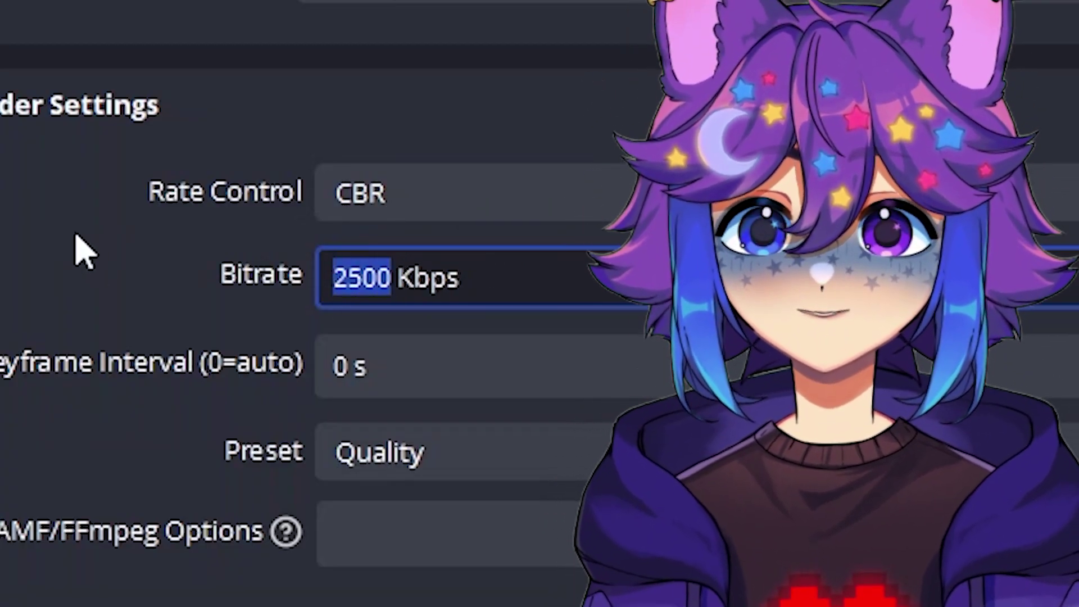
{"action": "type", "text": "10000"}
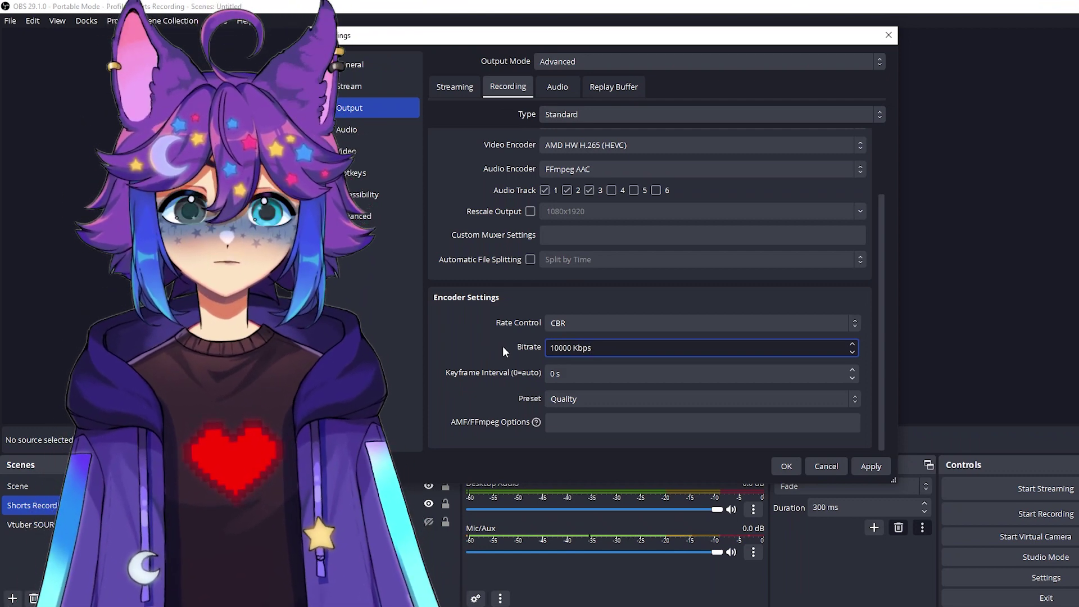
{"action": "left_click", "coordinate": [545, 347]}
{"action": "key", "text": "Delete"}
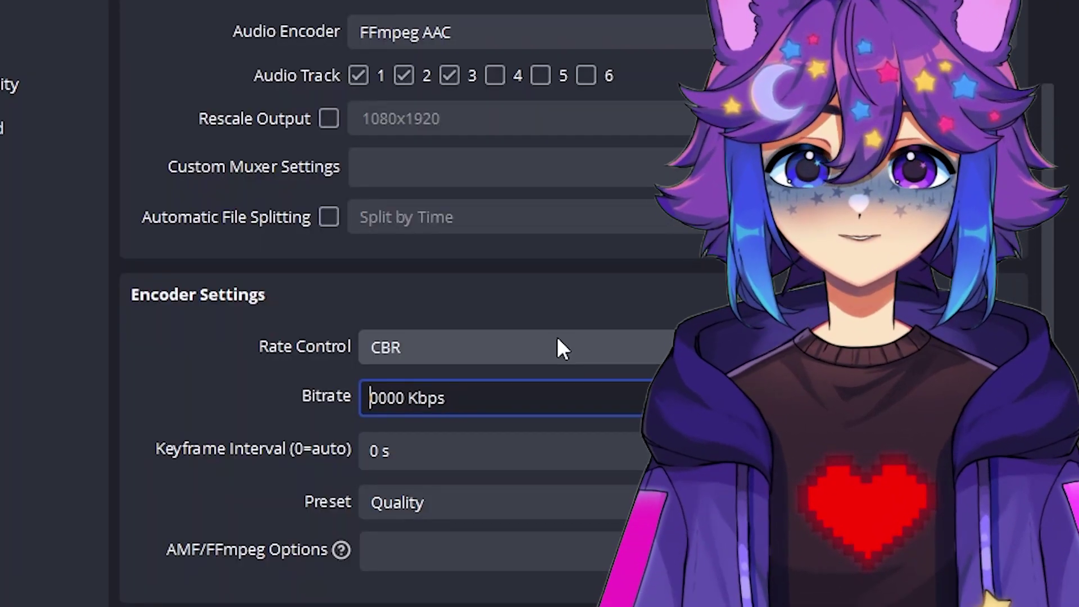
{"action": "type", "text": "2"}
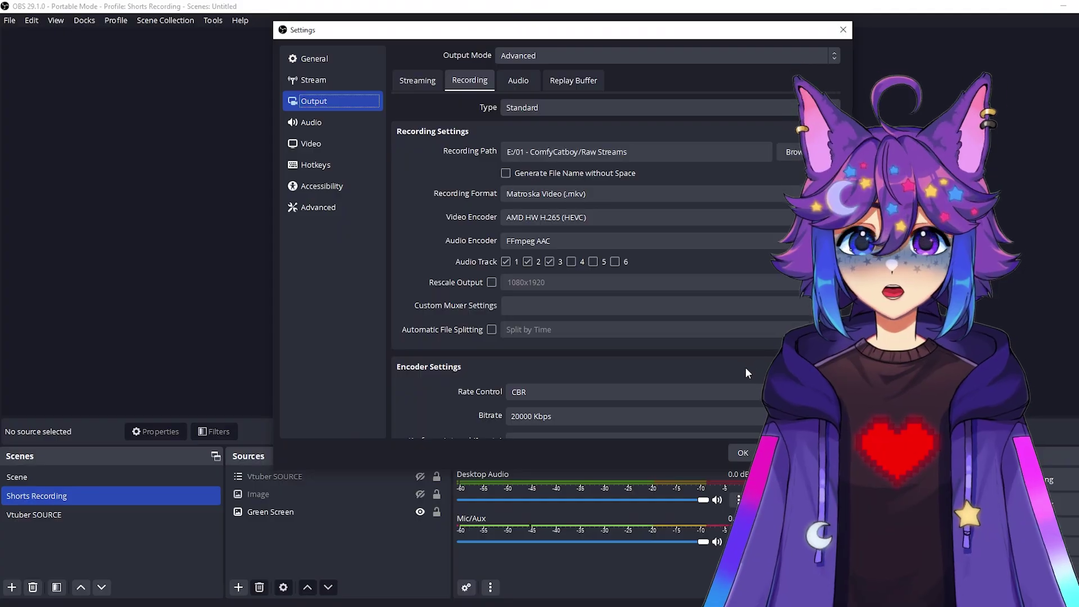
Verify the 1080x1920 canvas and output resolutions on the Video page, then apply the settings with OK.
{"action": "left_click", "coordinate": [330, 145]}
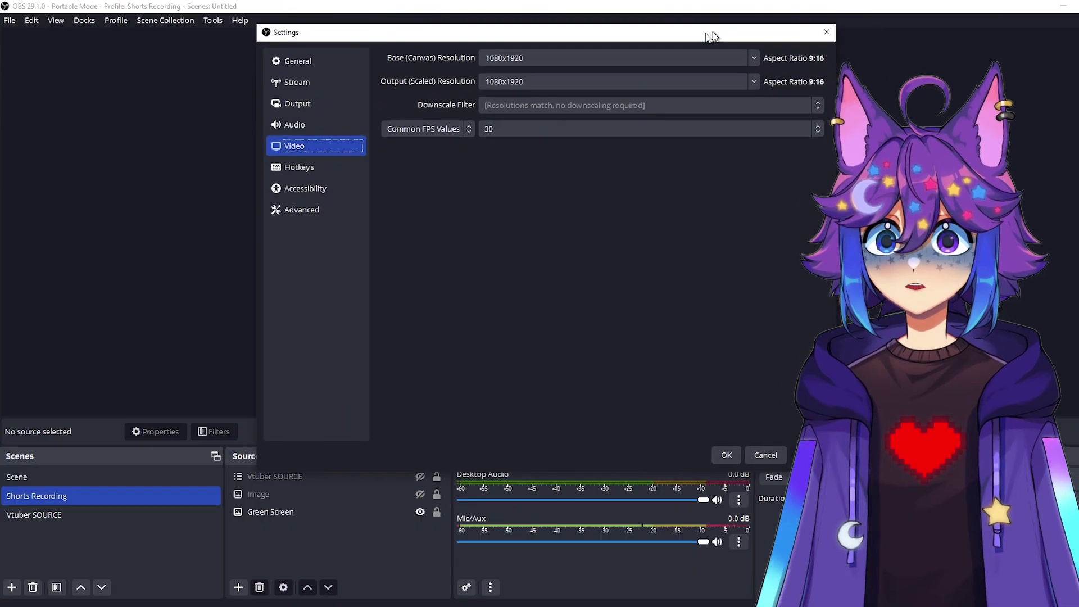
{"action": "mouse_move", "coordinate": [711, 37]}
{"action": "left_mouse_down"}
{"action": "mouse_move", "coordinate": [314, 66]}
{"action": "mouse_move", "coordinate": [546, 60]}
{"action": "mouse_move", "coordinate": [707, 38]}
{"action": "left_mouse_up"}
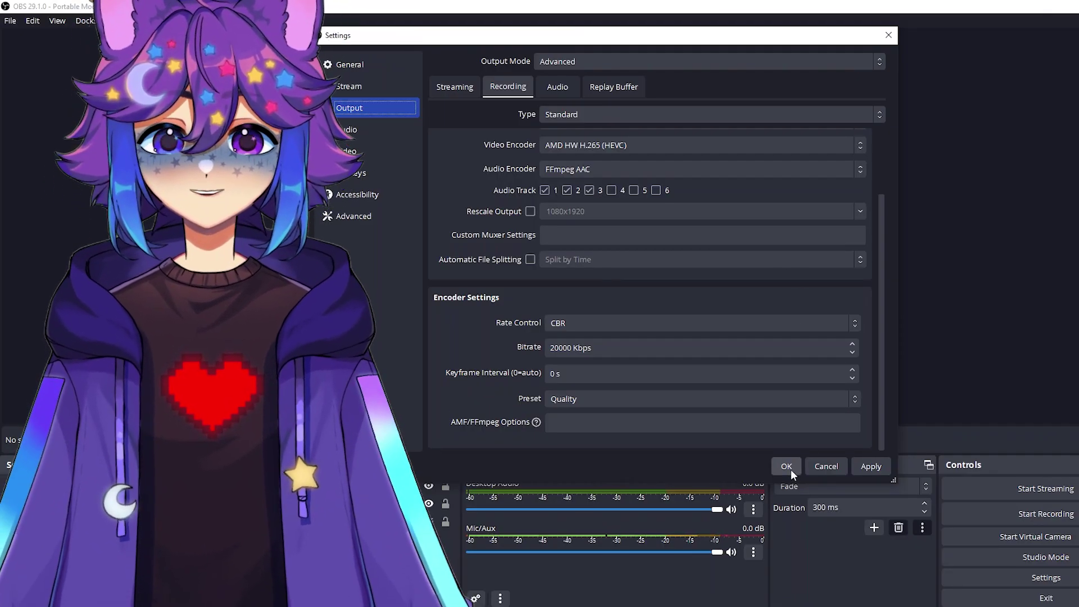
{"action": "left_click", "coordinate": [787, 467]}
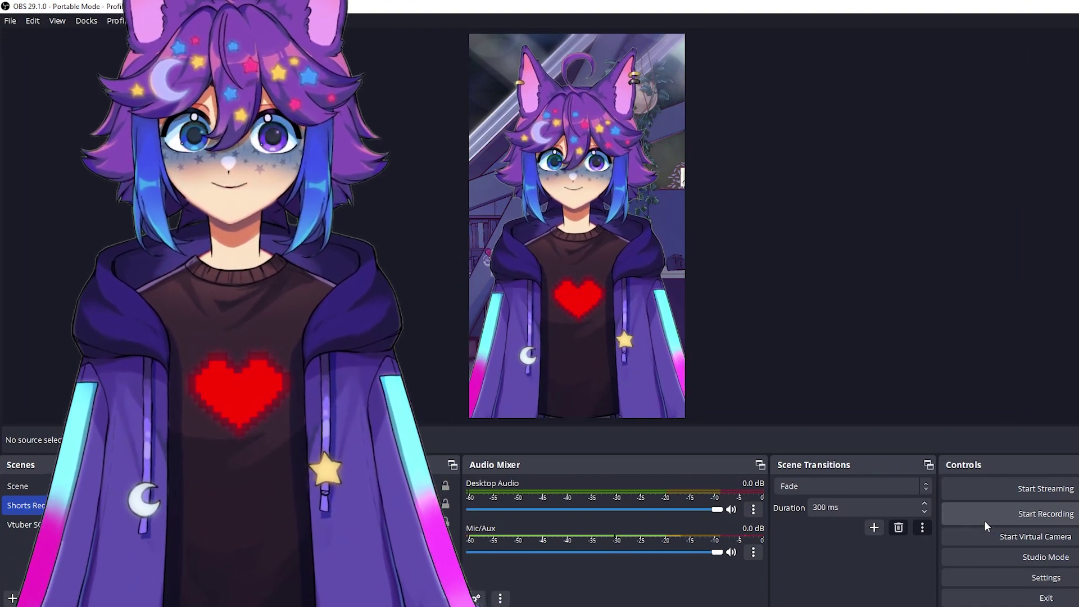
Record a short test clip of the vertical scene and stop it to trigger the MP4 remux.
{"action": "left_click", "coordinate": [978, 516]}
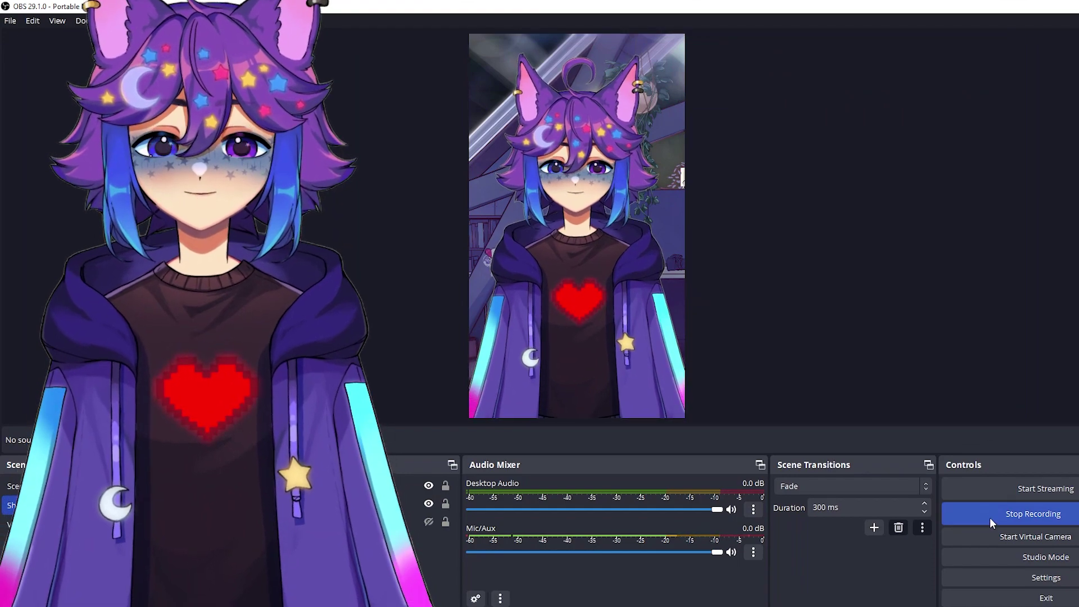
{"action": "left_click", "coordinate": [990, 517]}
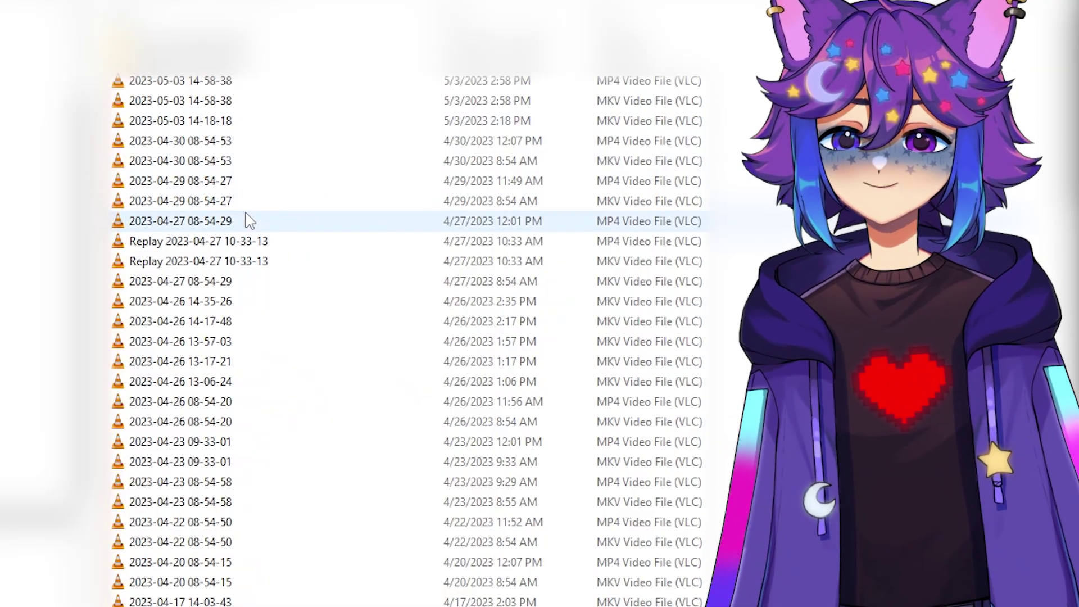
{"action": "mouse_move", "coordinate": [257, 231]}
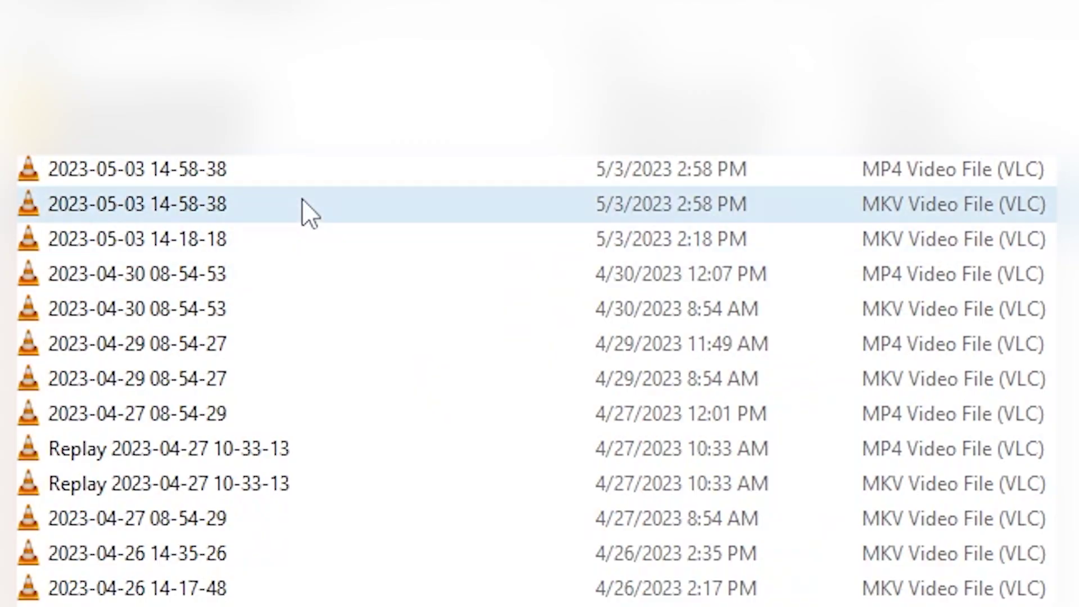
{"action": "left_click", "coordinate": [275, 98]}
{"action": "left_click", "coordinate": [287, 180]}
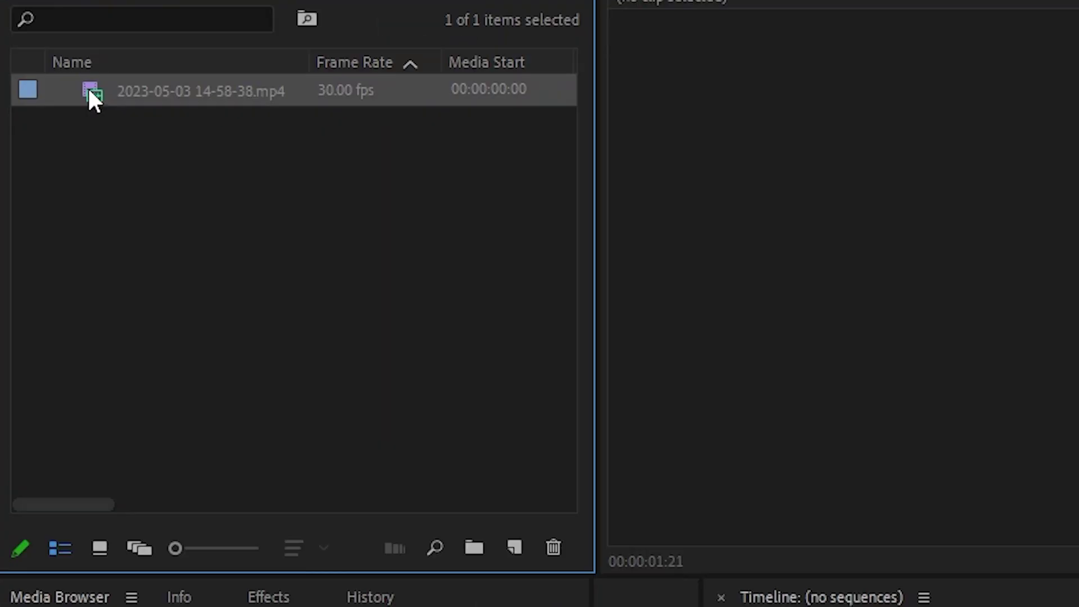
{"action": "left_click_drag", "start_coordinate": [44, 126], "coordinate": [196, 258]}
{"action": "left_click_drag", "start_coordinate": [513, 548], "coordinate": [513, 548]}
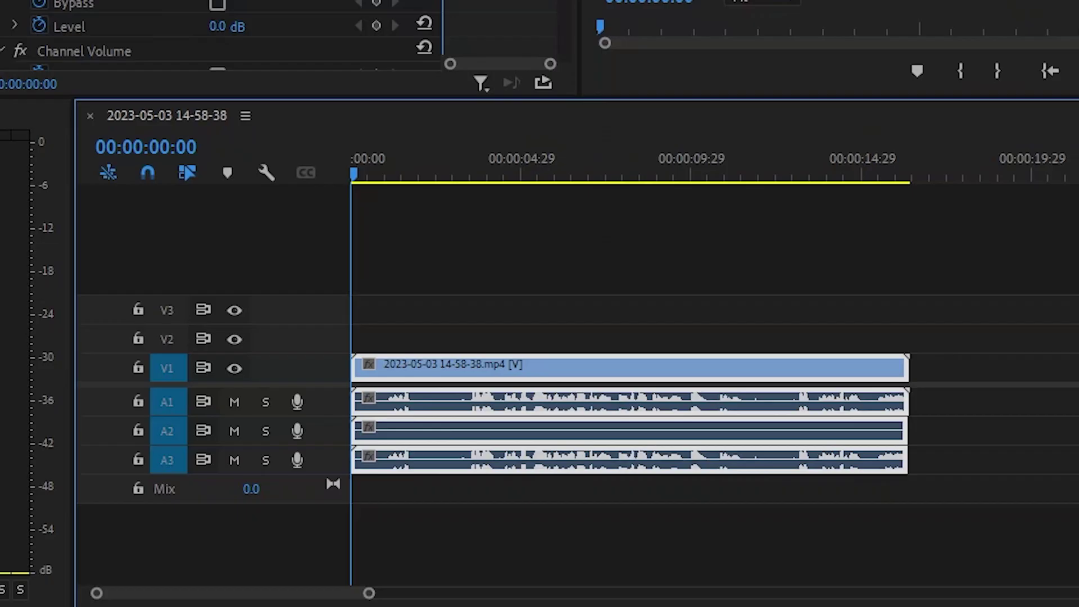
{"action": "left_click", "coordinate": [556, 219]}
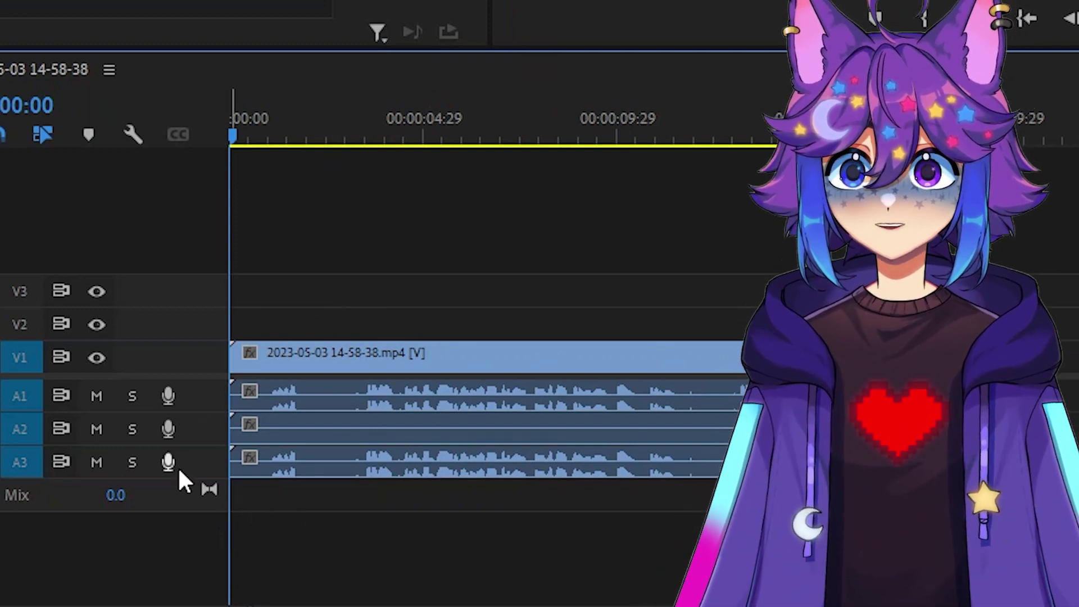
{"action": "double_click", "coordinate": [179, 470]}
{"action": "double_click", "coordinate": [219, 429]}
{"action": "double_click", "coordinate": [220, 399]}
Select the Audio 1, silent Audio 2 and Audio 3 clips in turn to compare the tracks.
{"action": "left_click", "coordinate": [537, 304]}
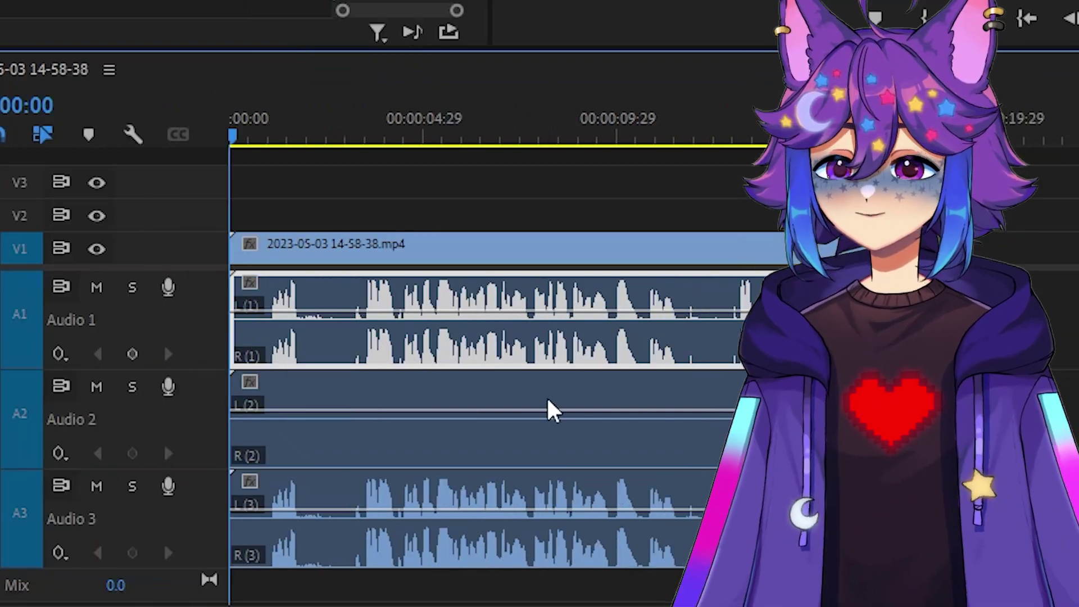
{"action": "left_click", "coordinate": [469, 408]}
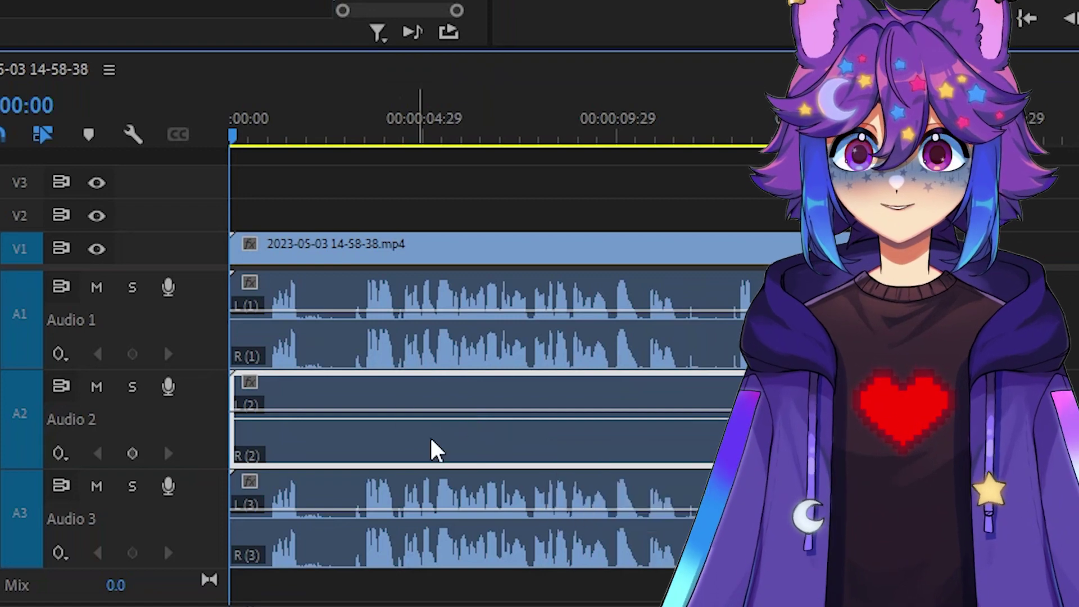
{"action": "left_click", "coordinate": [422, 497]}
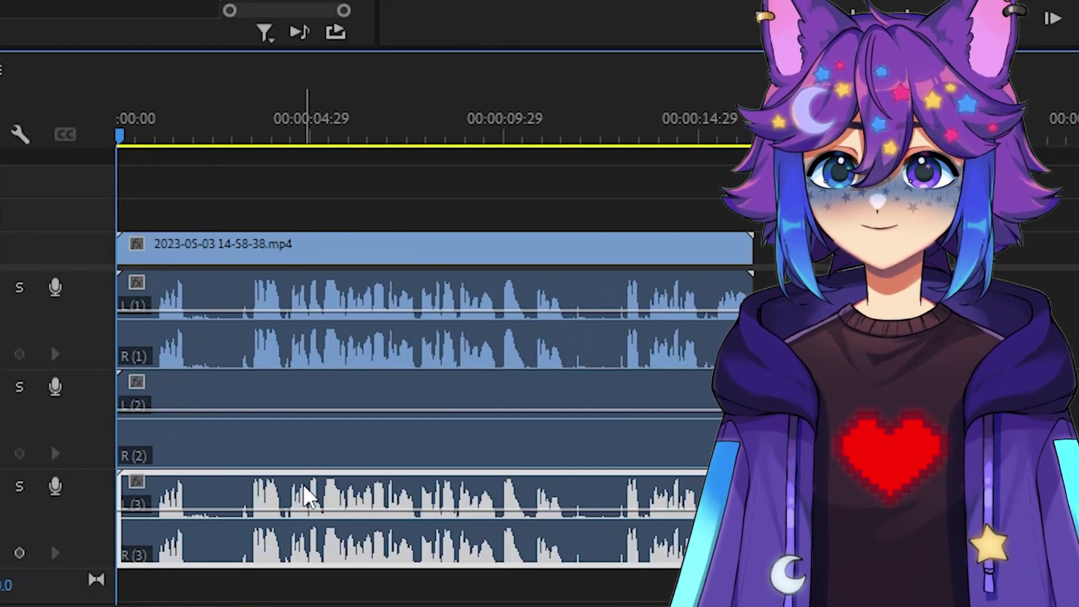
{"action": "left_click", "coordinate": [547, 332]}
{"action": "left_click", "coordinate": [521, 521]}
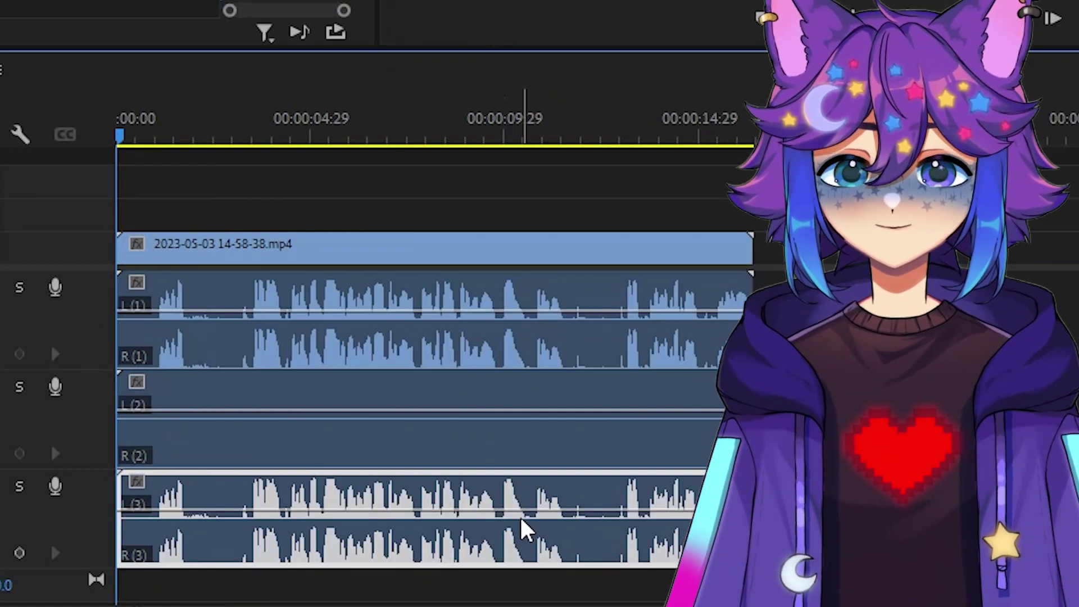
{"action": "left_click", "coordinate": [548, 404]}
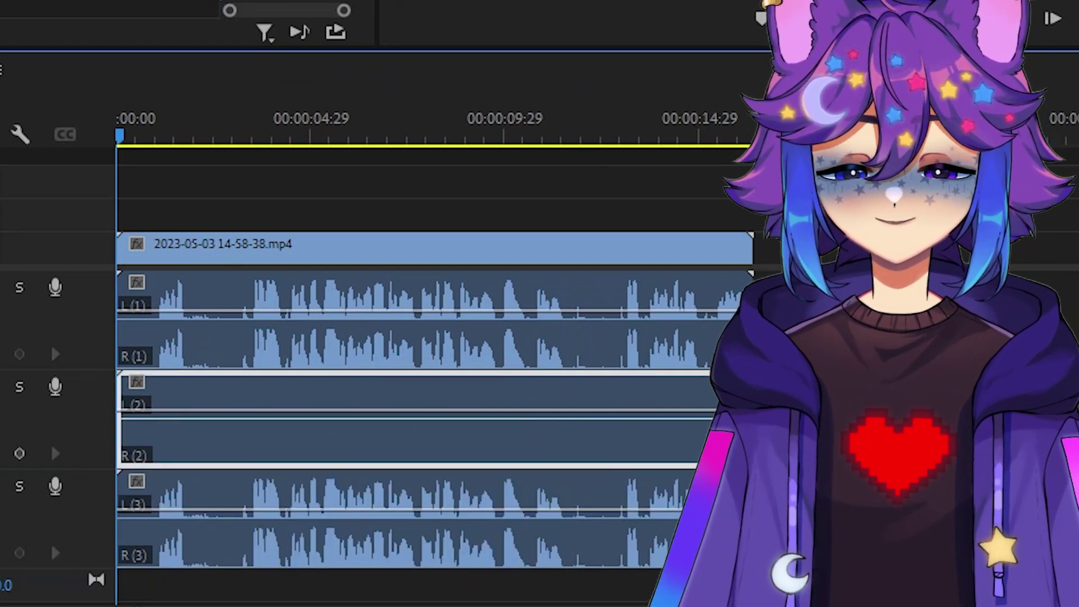
{"action": "left_click", "coordinate": [204, 291]}
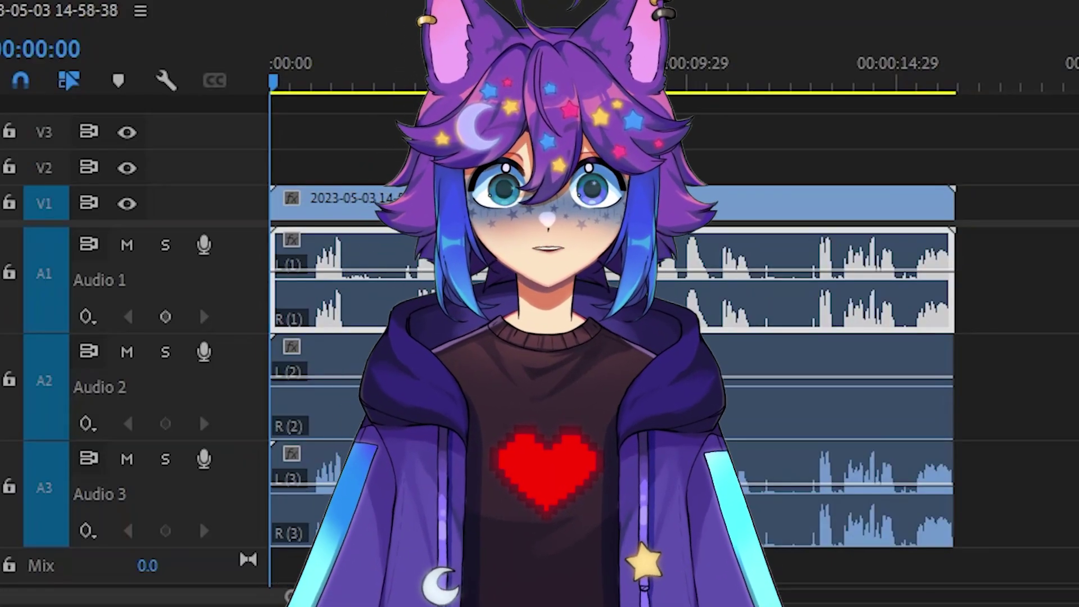
{"action": "left_click", "coordinate": [359, 388]}
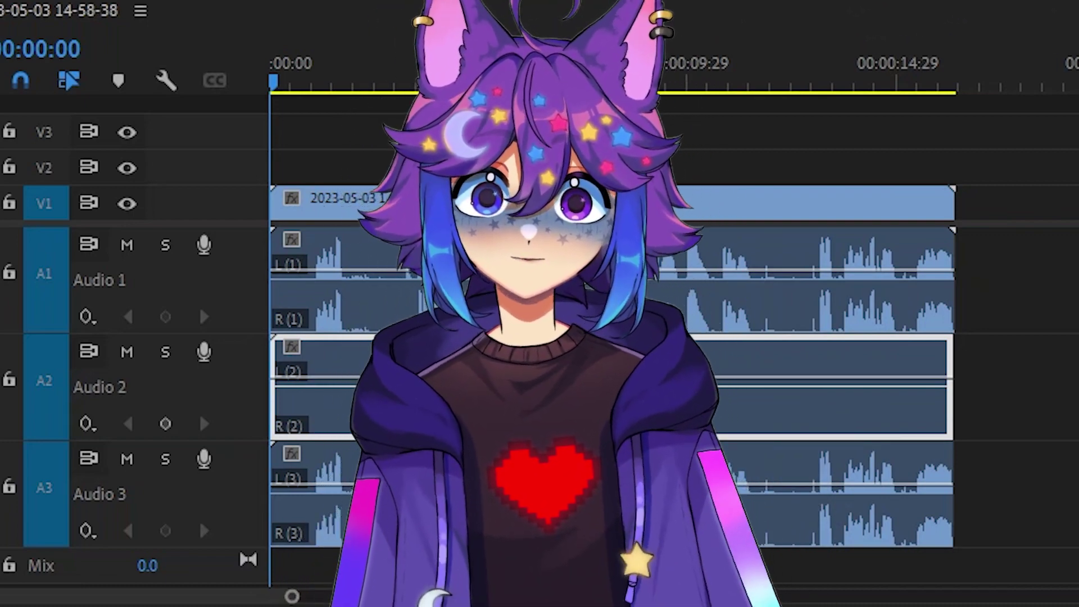
{"action": "left_click", "coordinate": [360, 495]}
{"action": "left_click", "coordinate": [734, 296]}
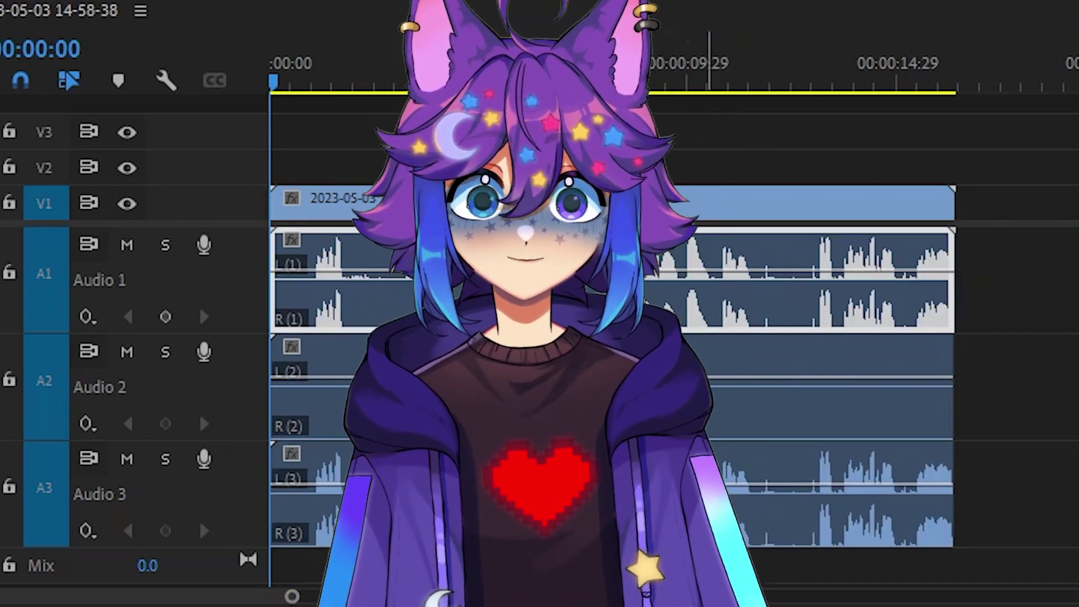
{"action": "left_click", "coordinate": [731, 495]}
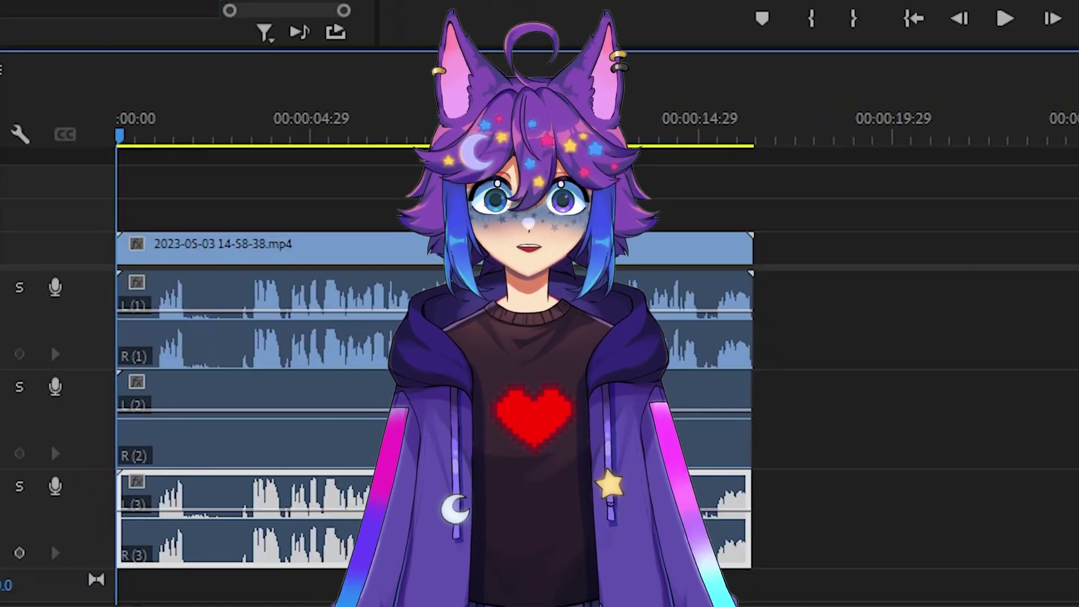
Delete the Audio 1 clip from the timeline and move the playhead to about seven seconds.
{"action": "left_click", "coordinate": [539, 419]}
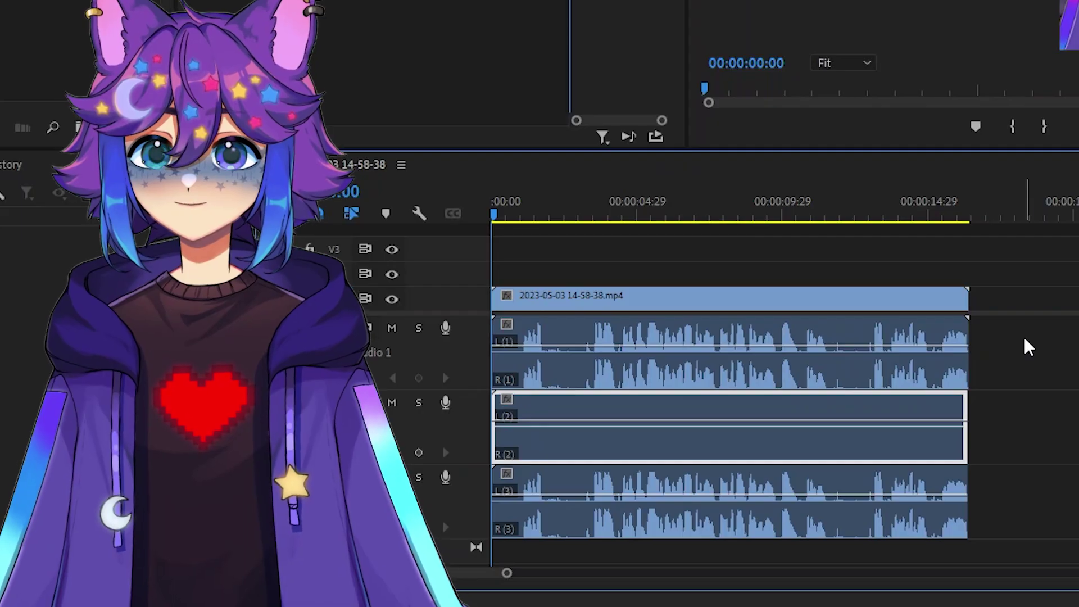
{"action": "left_click", "coordinate": [446, 335]}
{"action": "key", "text": "Delete"}
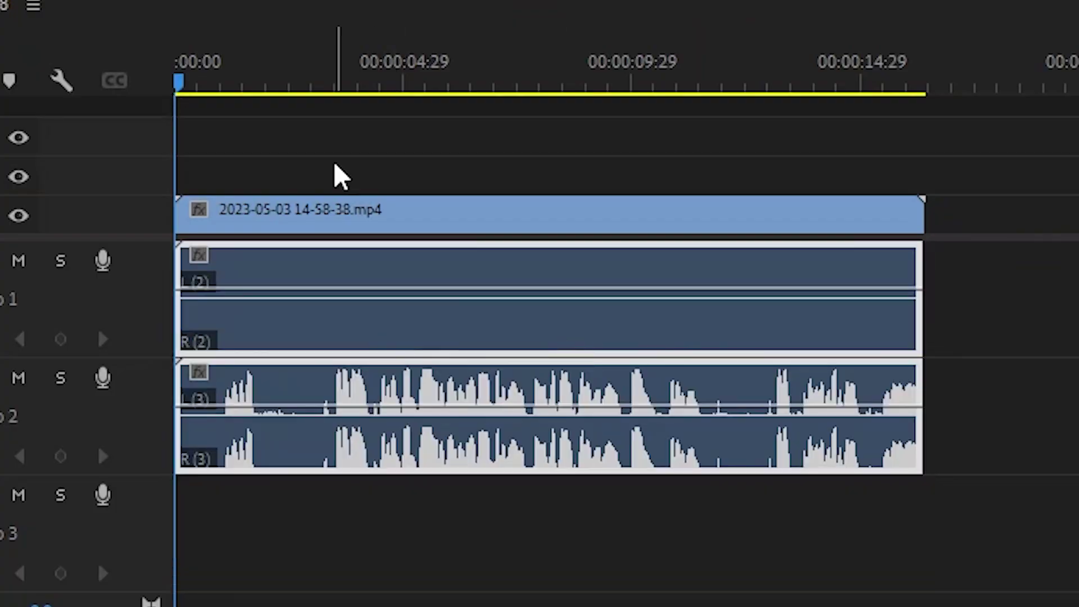
{"action": "left_click", "coordinate": [336, 172]}
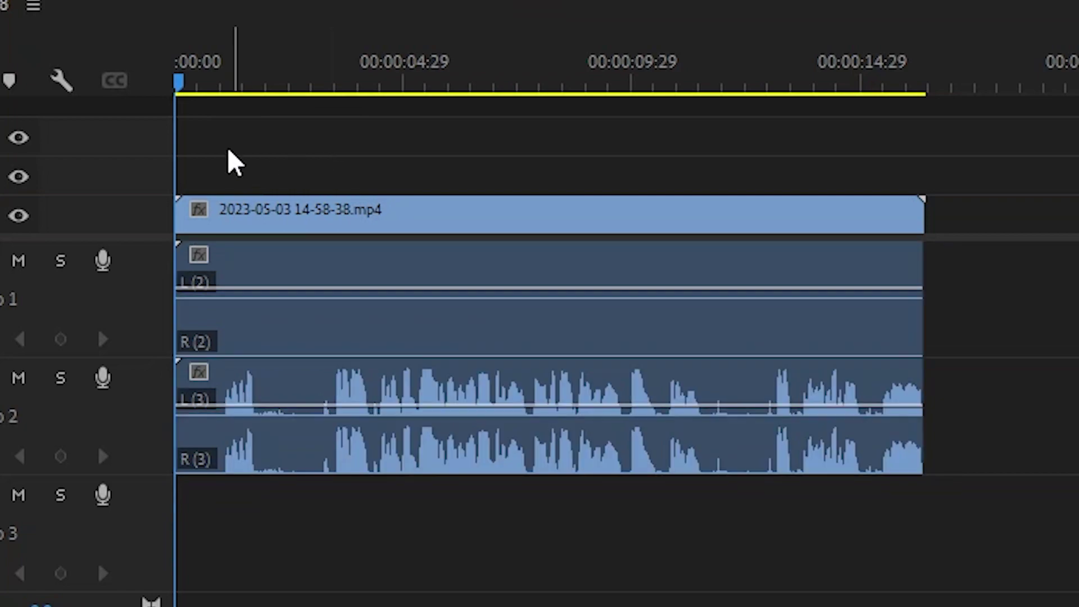
{"action": "left_click", "coordinate": [221, 78]}
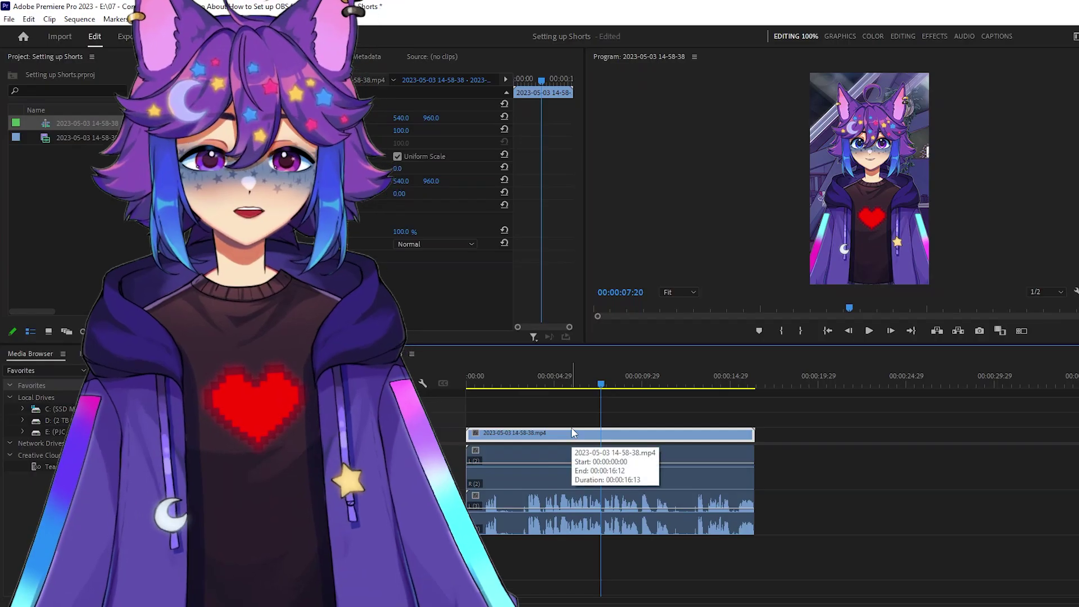